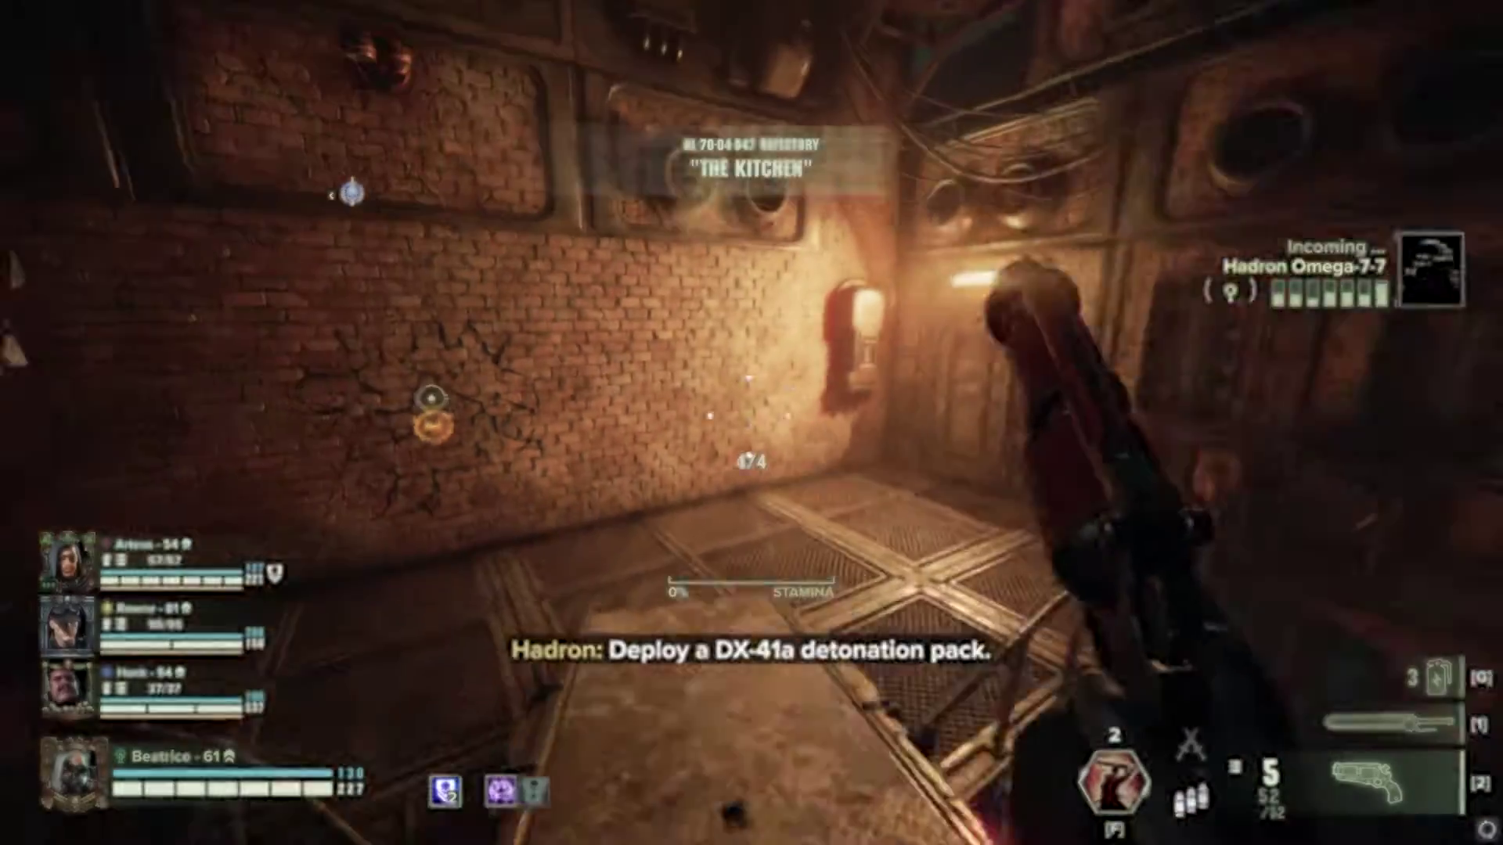
# Plant the Breaching Charge on The Kitchen's cracked wall, then go through the breach and attack the Rager
pyautogui.press('w')
pyautogui.press('4')
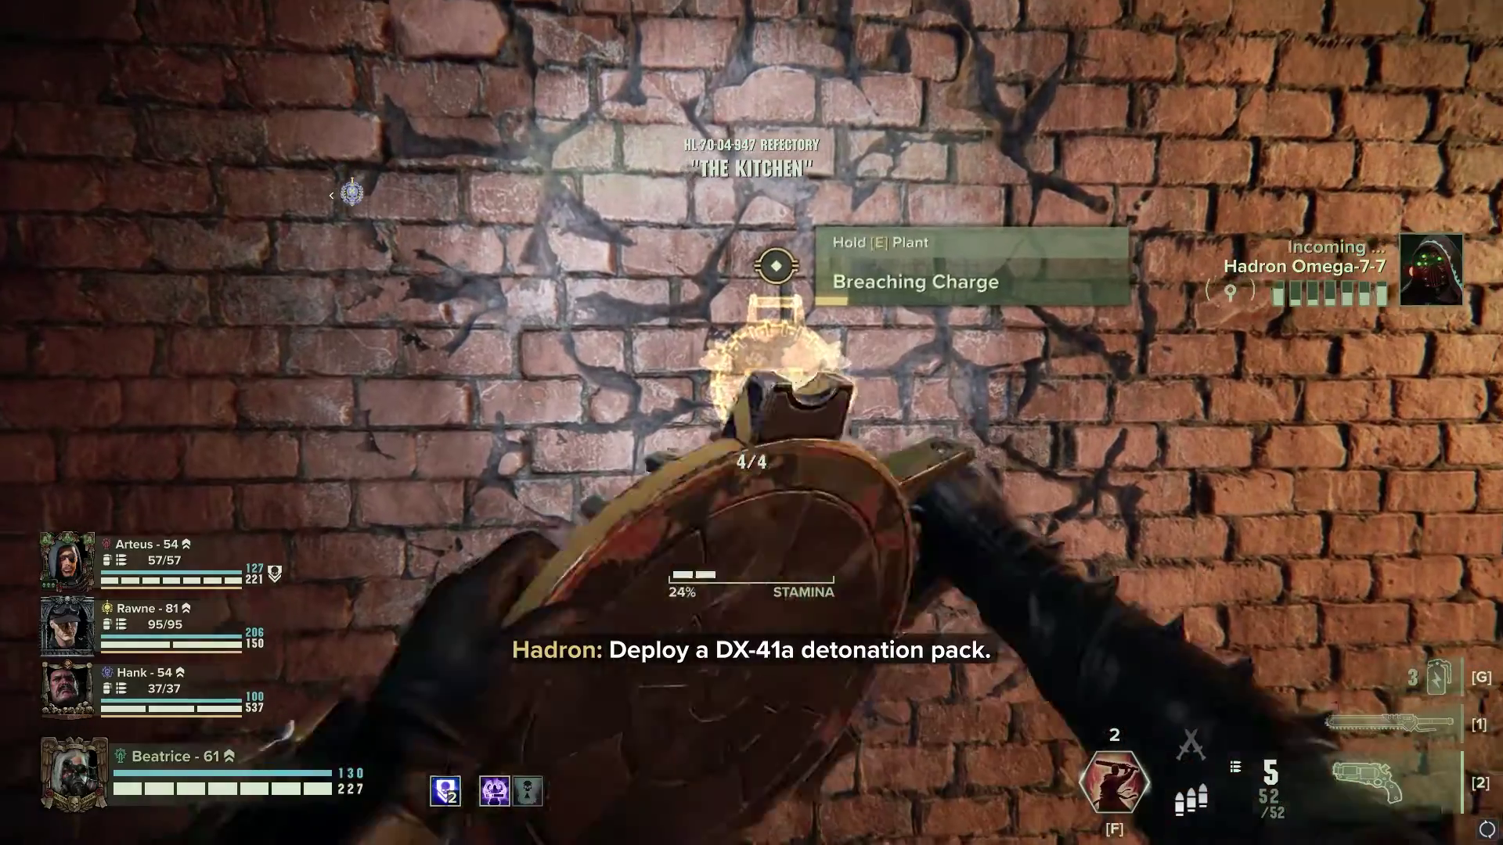
pyautogui.press('e')
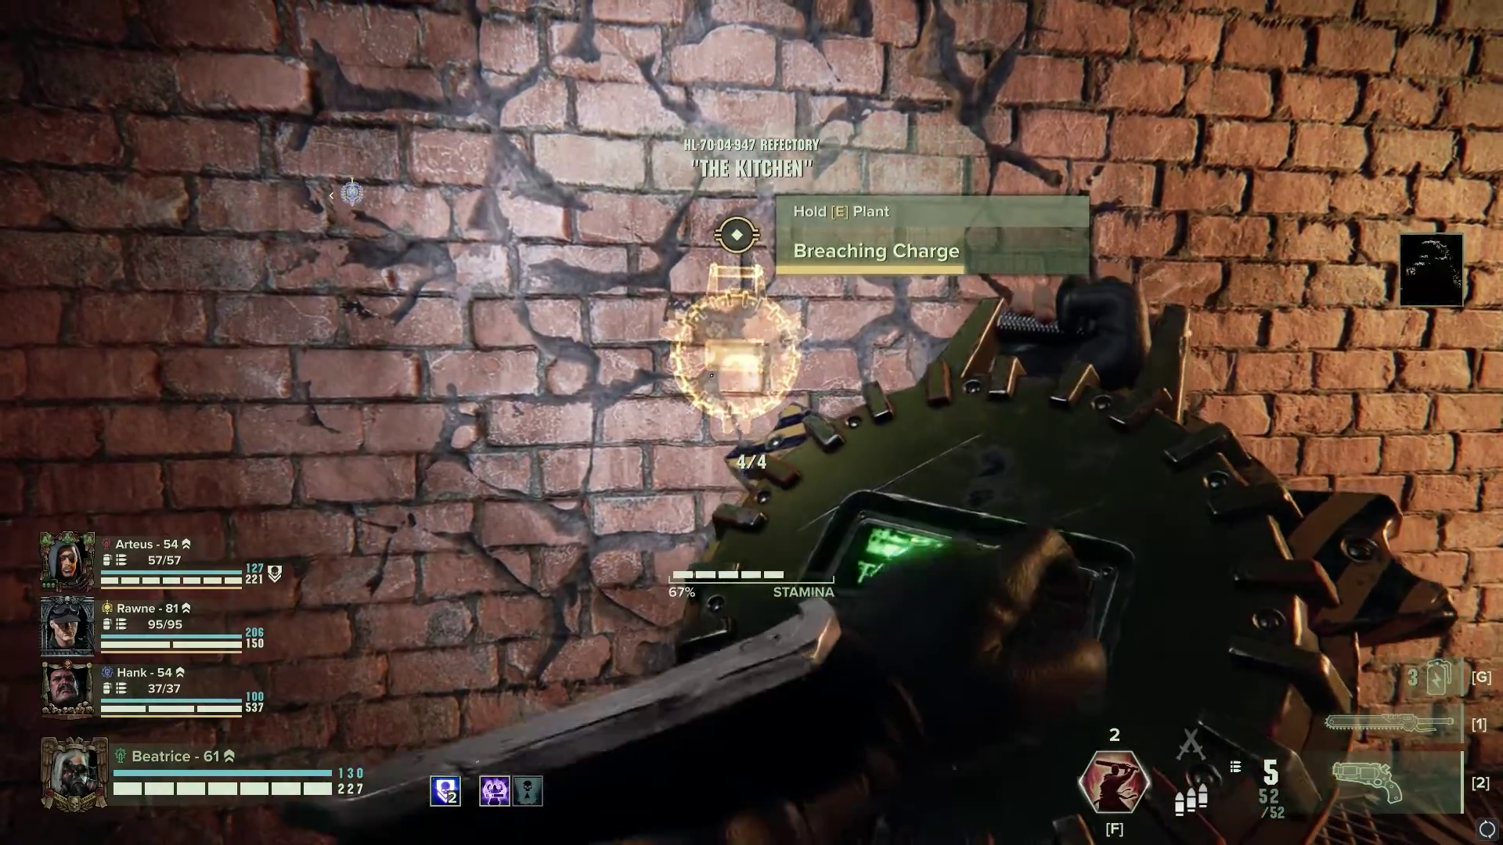
pyautogui.press('s')
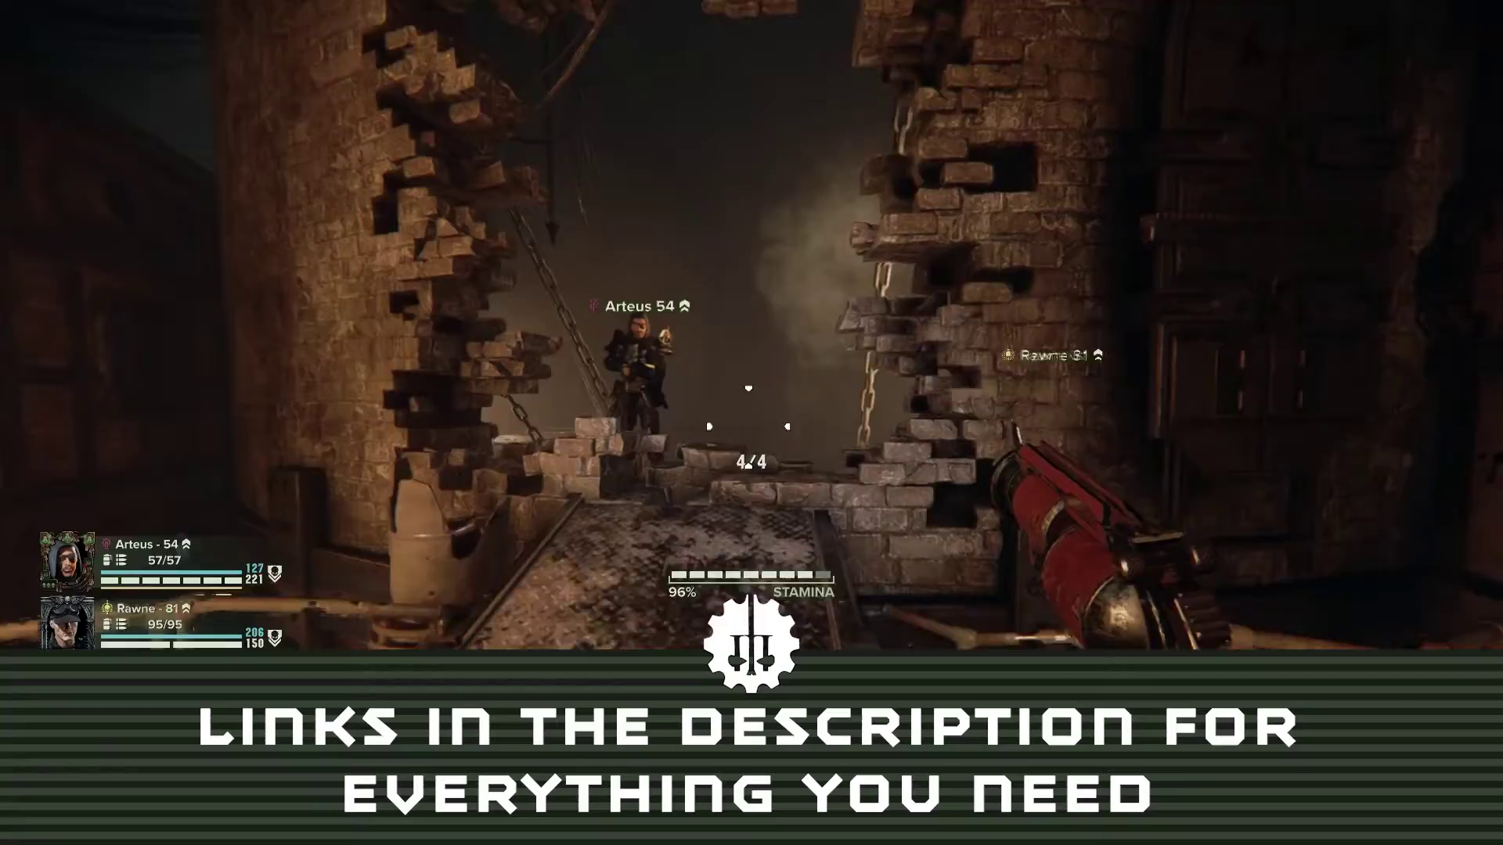
pyautogui.press('w')
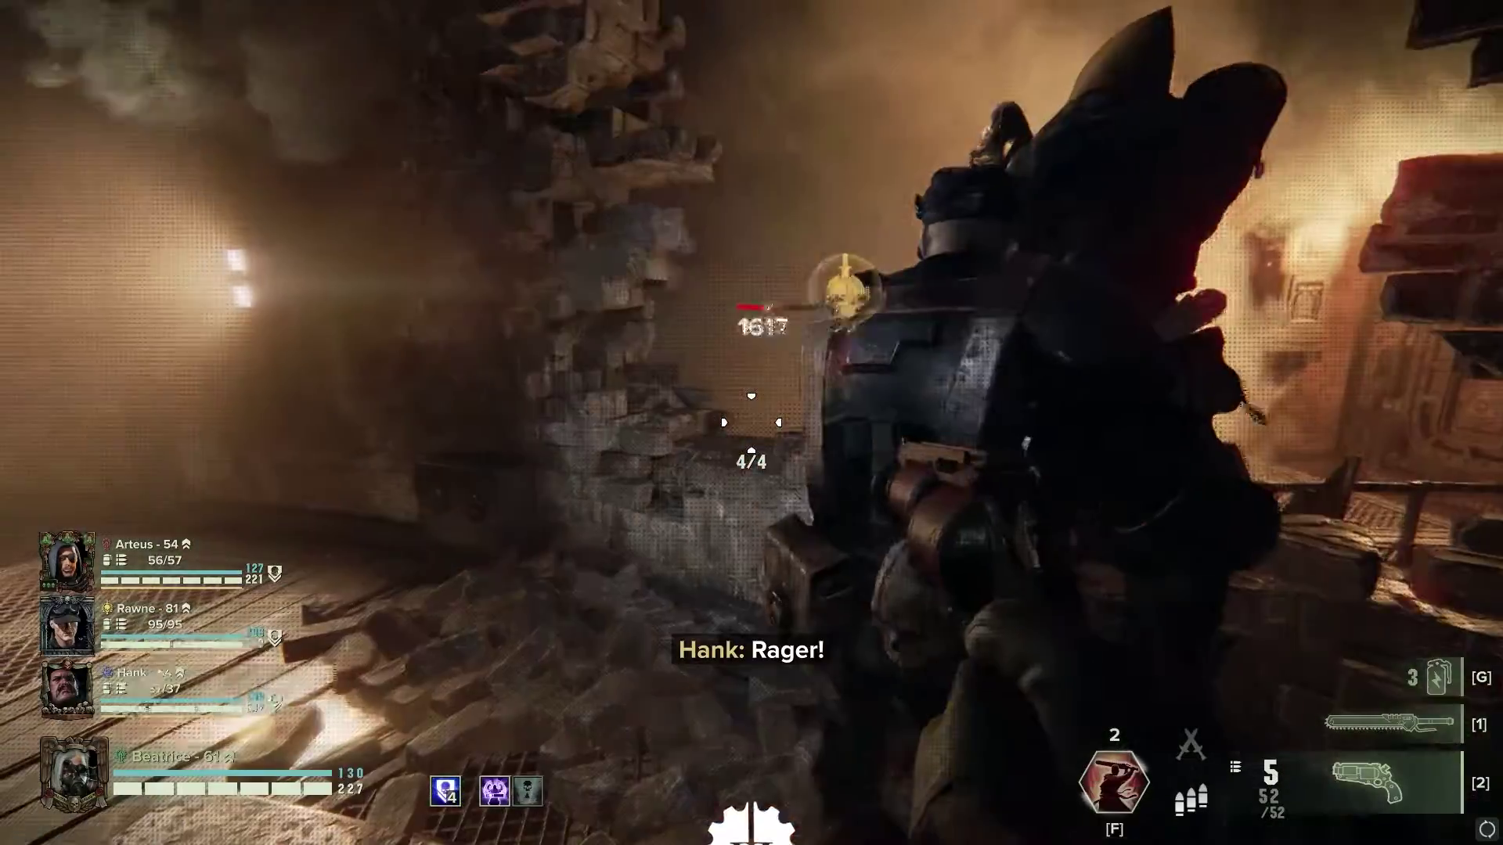
pyautogui.click(751, 423)
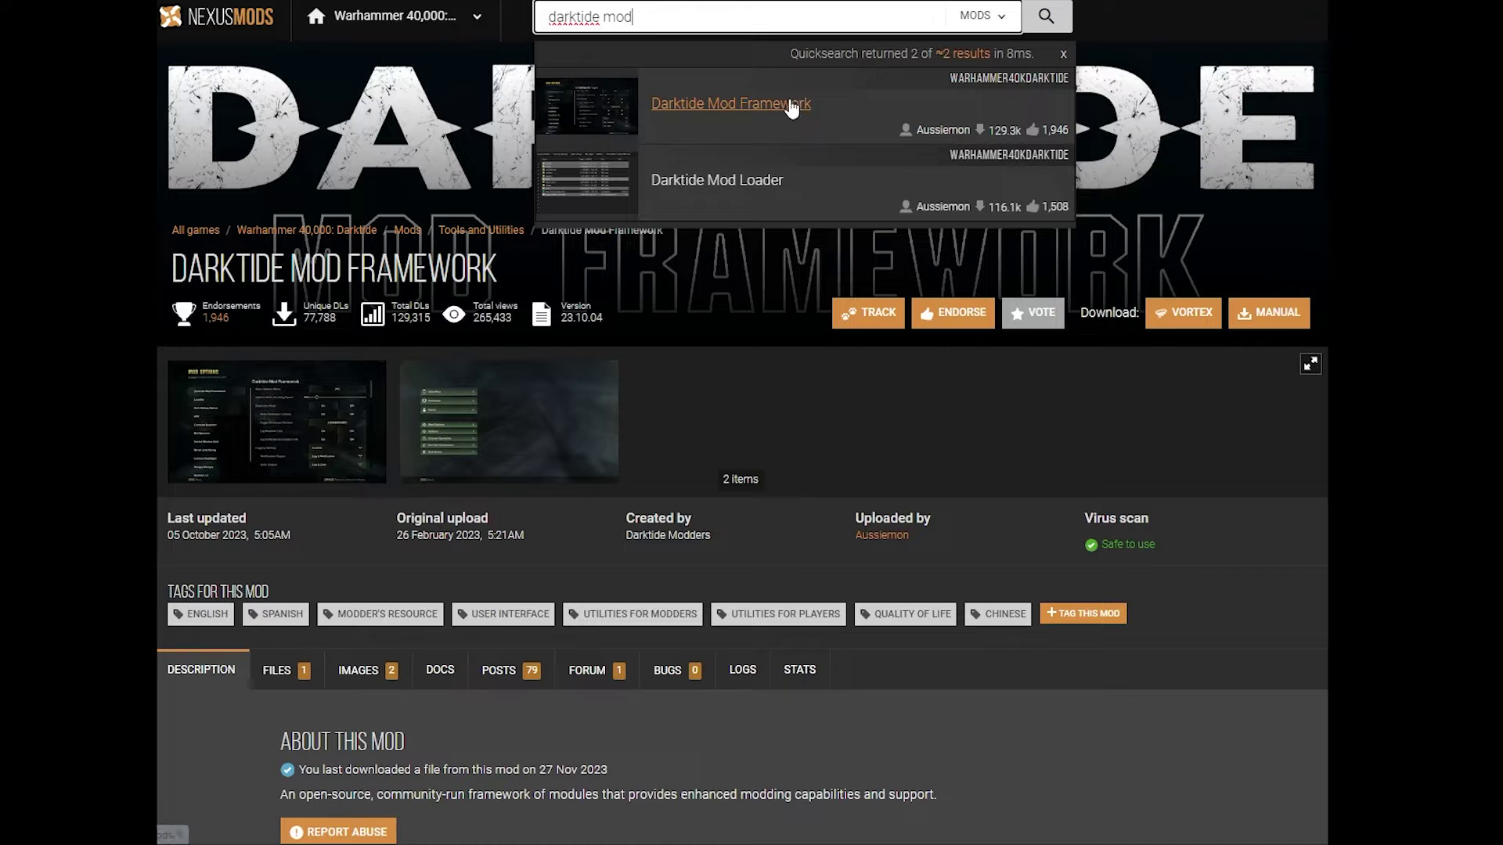
# Download the Darktide Mod Framework zip from its Nexus Mods page using the free slow download
pyautogui.click(900, 379)
pyautogui.click(1268, 313)
pyautogui.click(537, 491)
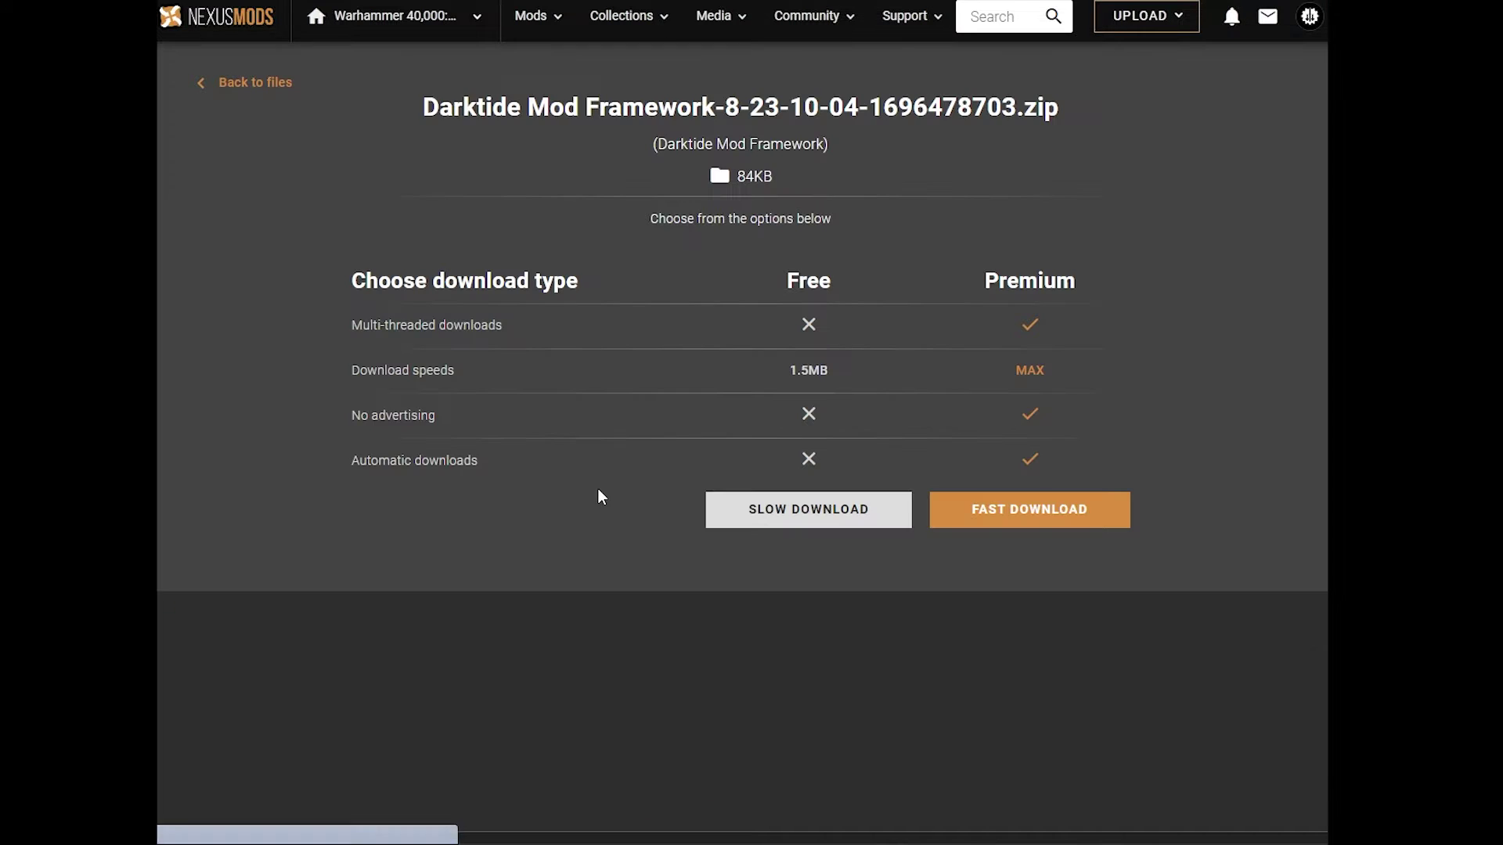
pyautogui.click(777, 511)
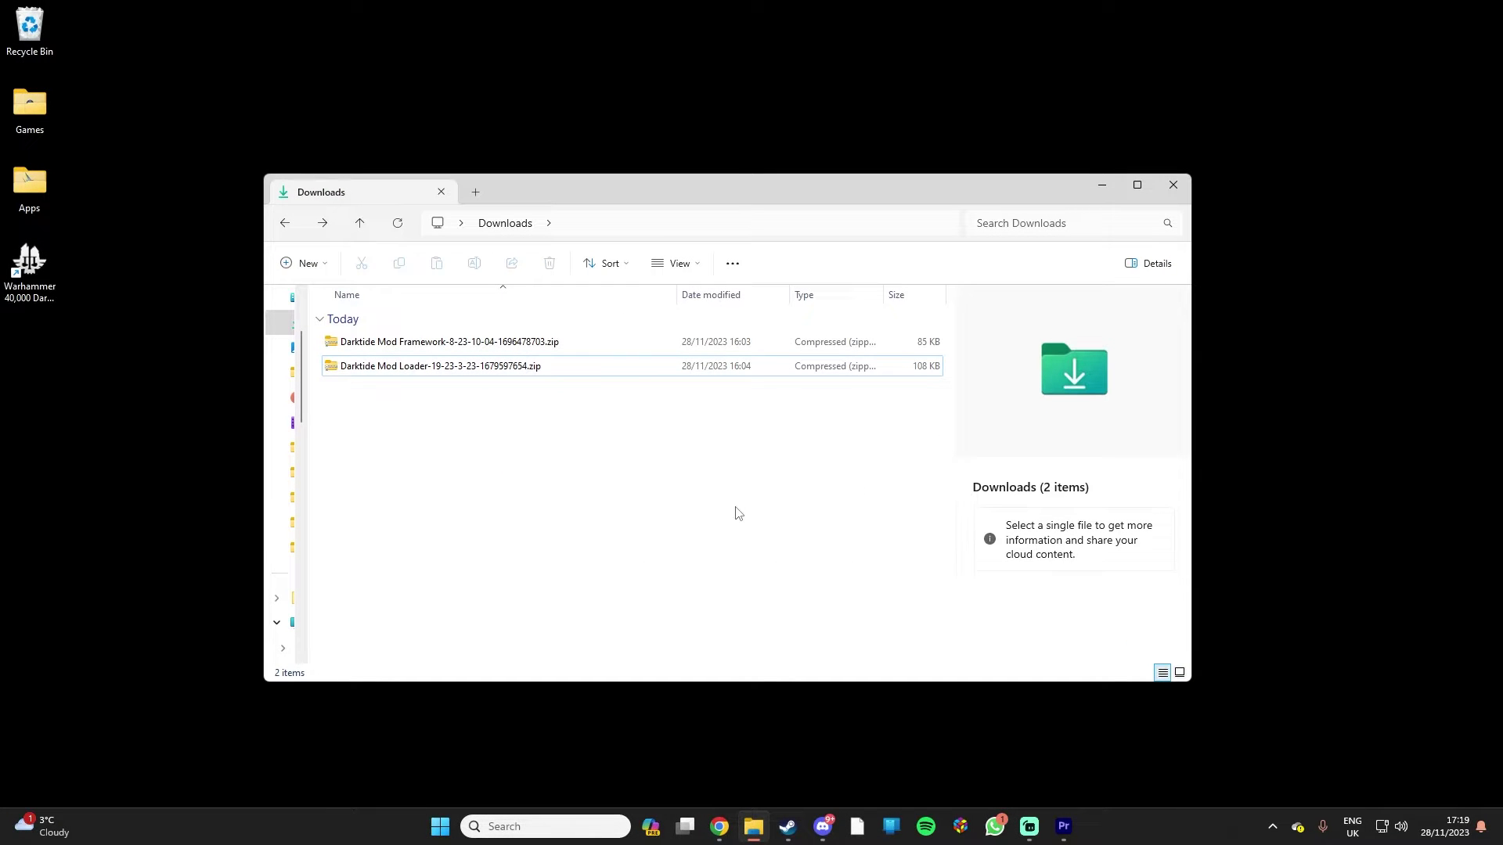
# Browse Darktide's local files from its Steam game options, then minimise Steam
pyautogui.click(784, 830)
pyautogui.click(1093, 346)
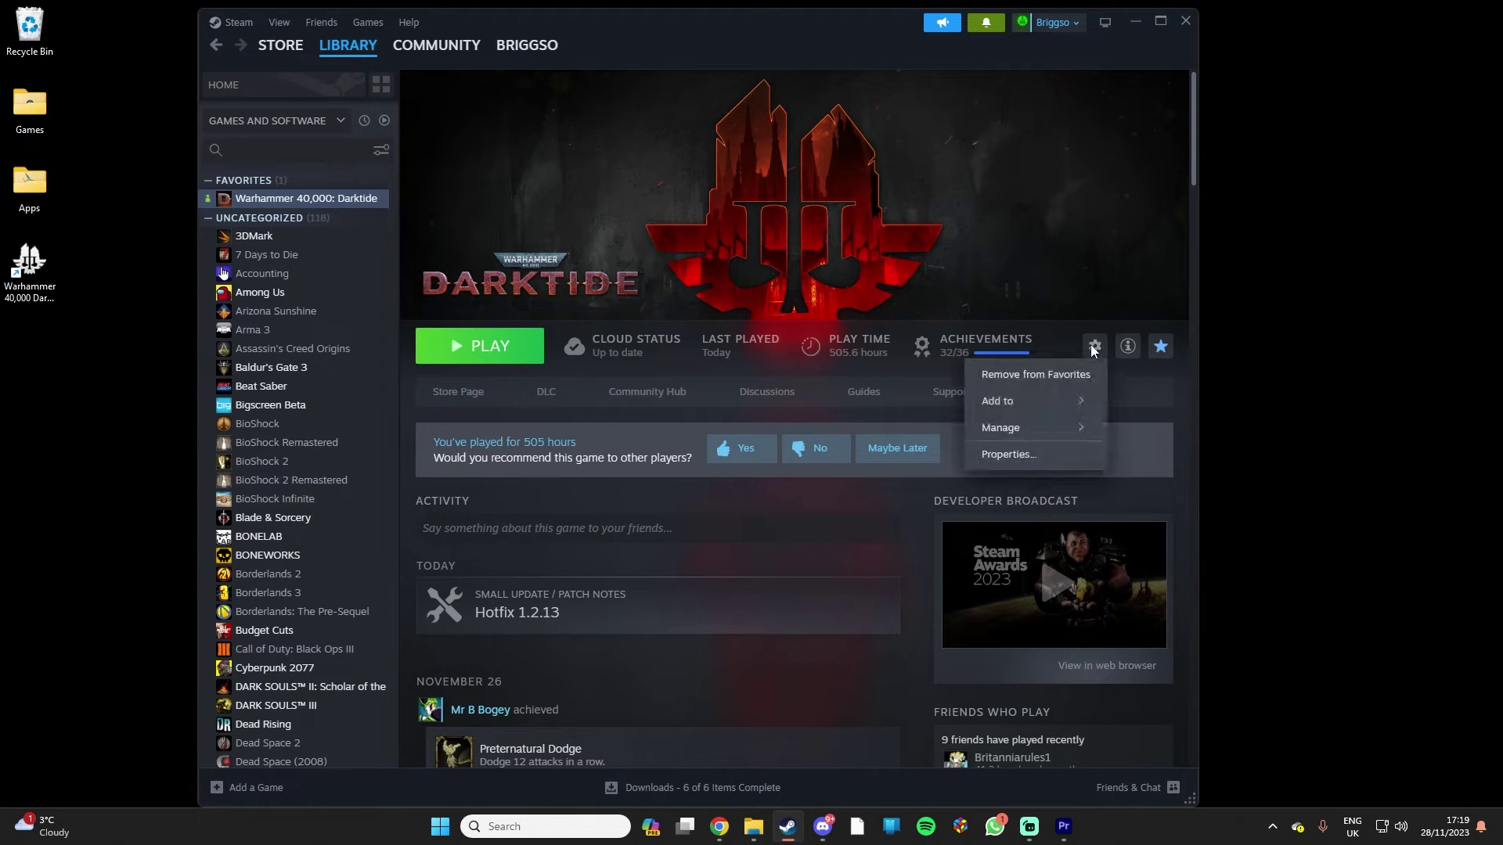
pyautogui.moveTo(1026, 431)
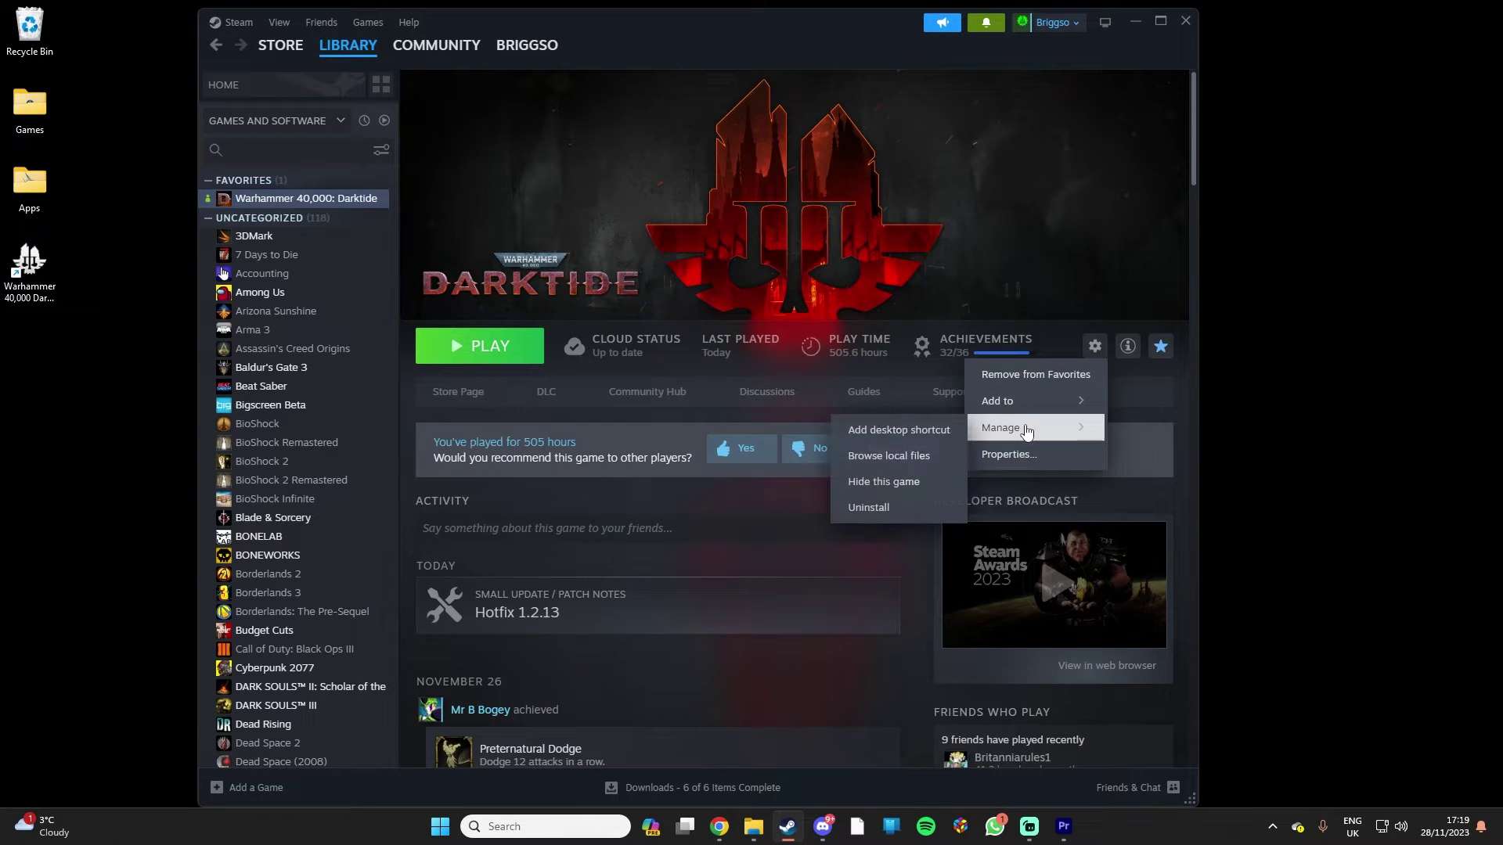
pyautogui.click(892, 456)
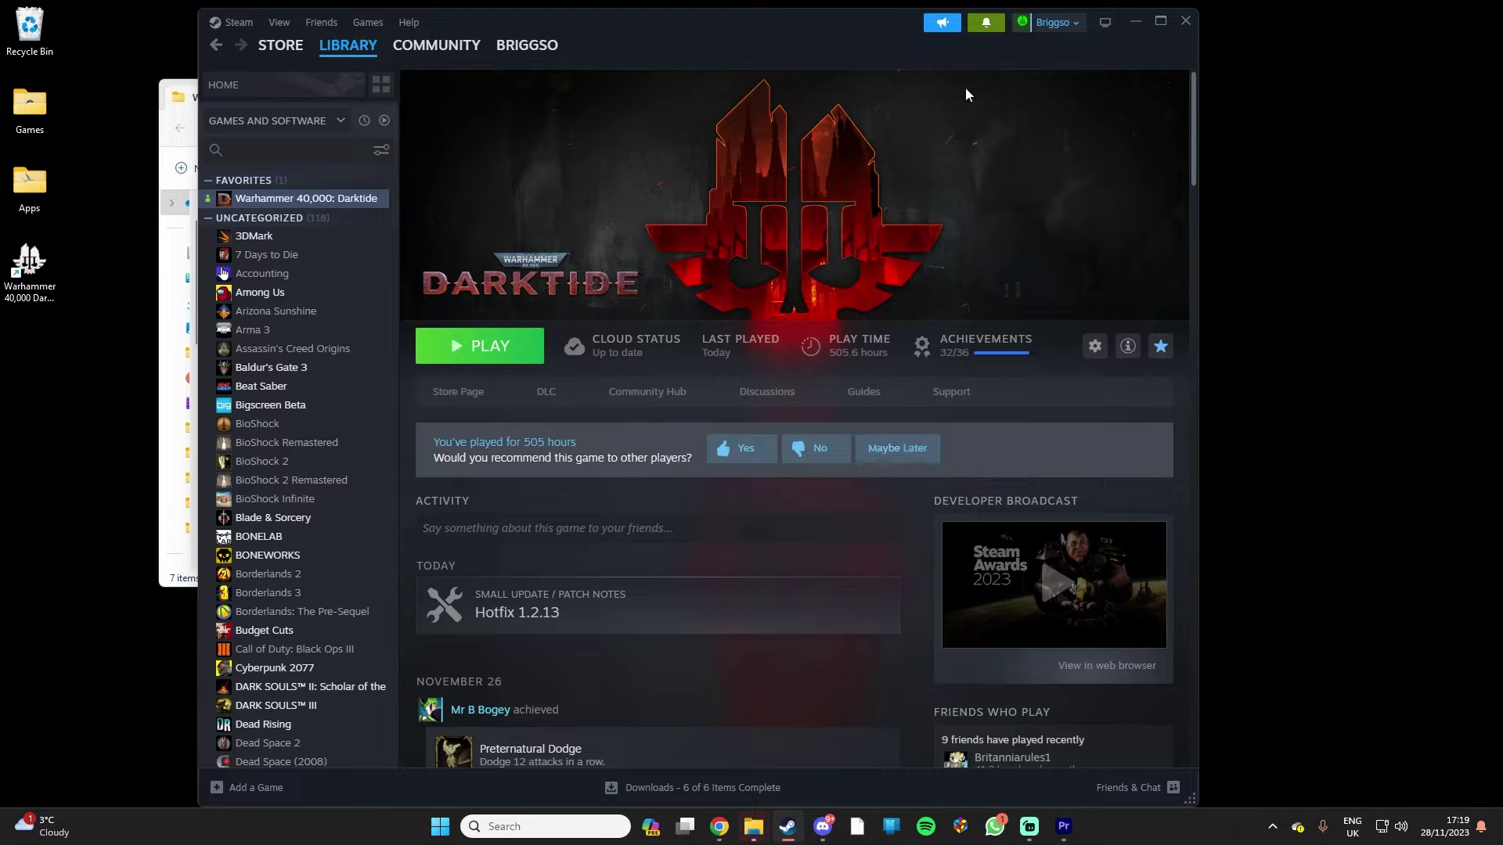
pyautogui.click(1134, 23)
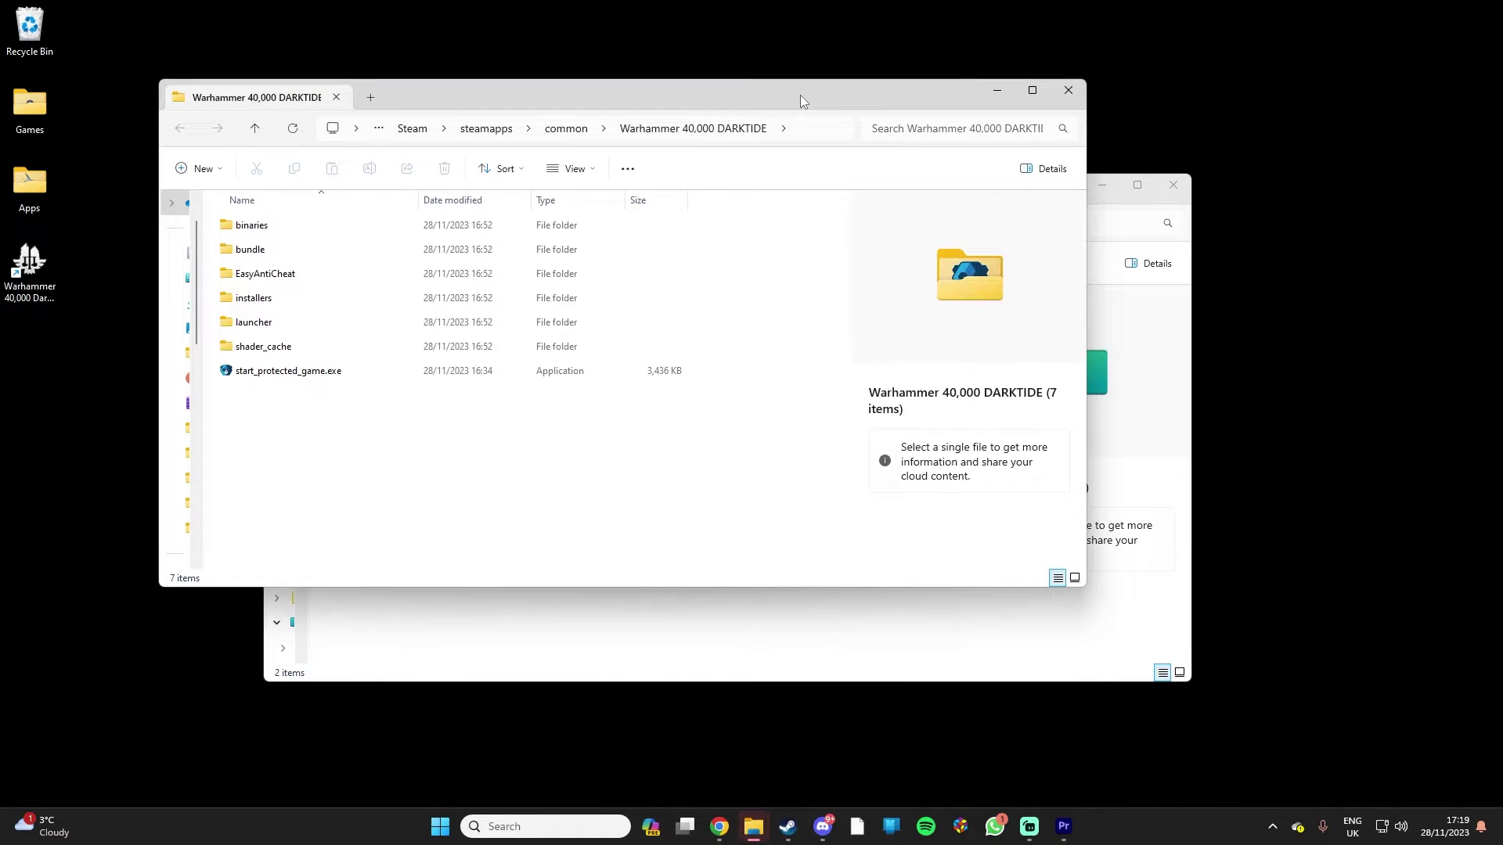
# Copy all six Darktide Mod Loader files from the zip into the DARKTIDE game folder
pyautogui.moveTo(800, 96); pyautogui.dragTo(777, 100)
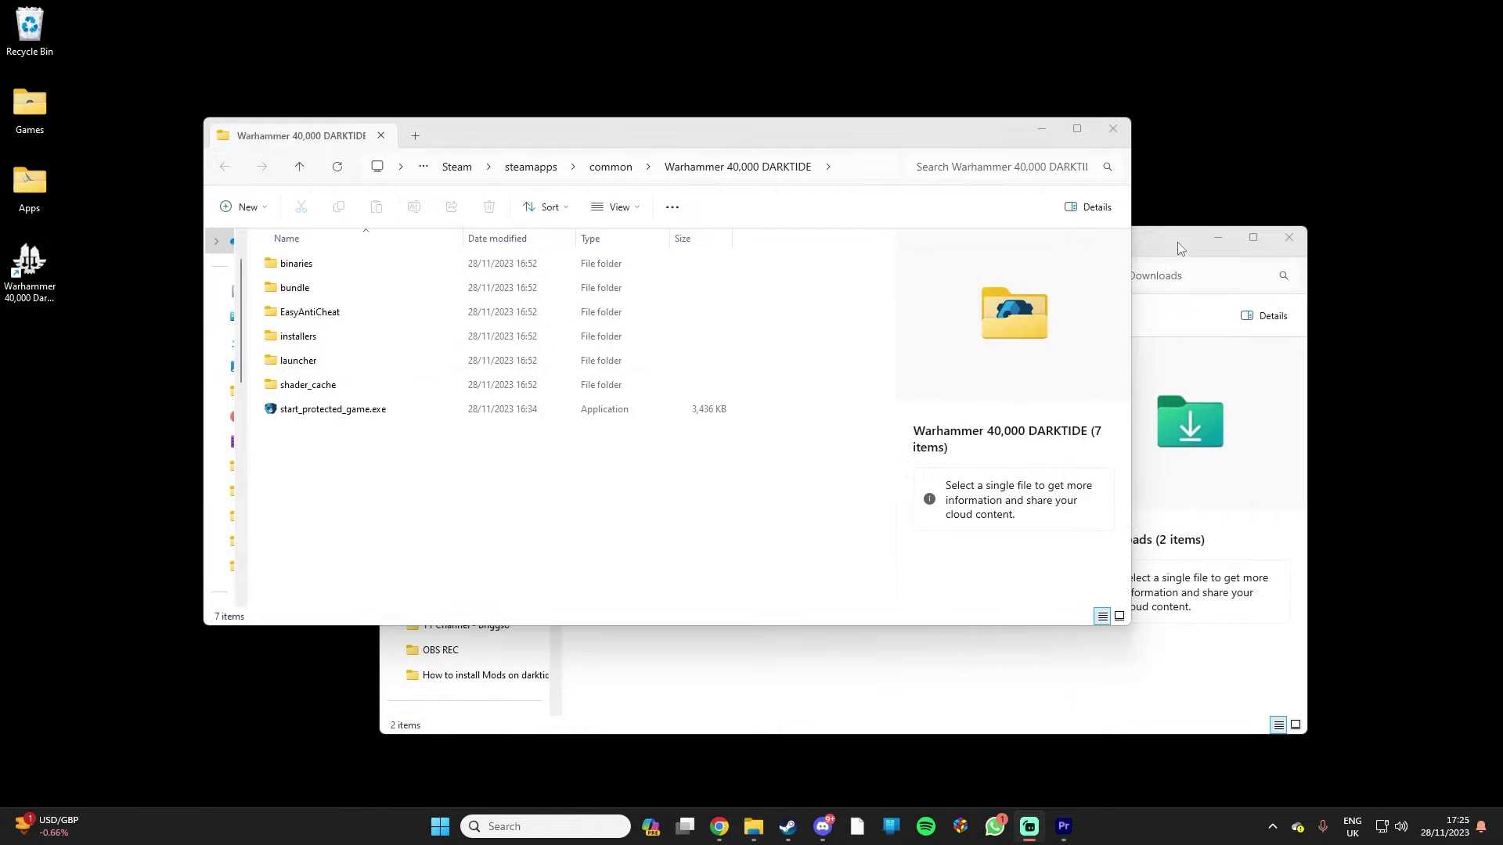
pyautogui.click(1180, 248)
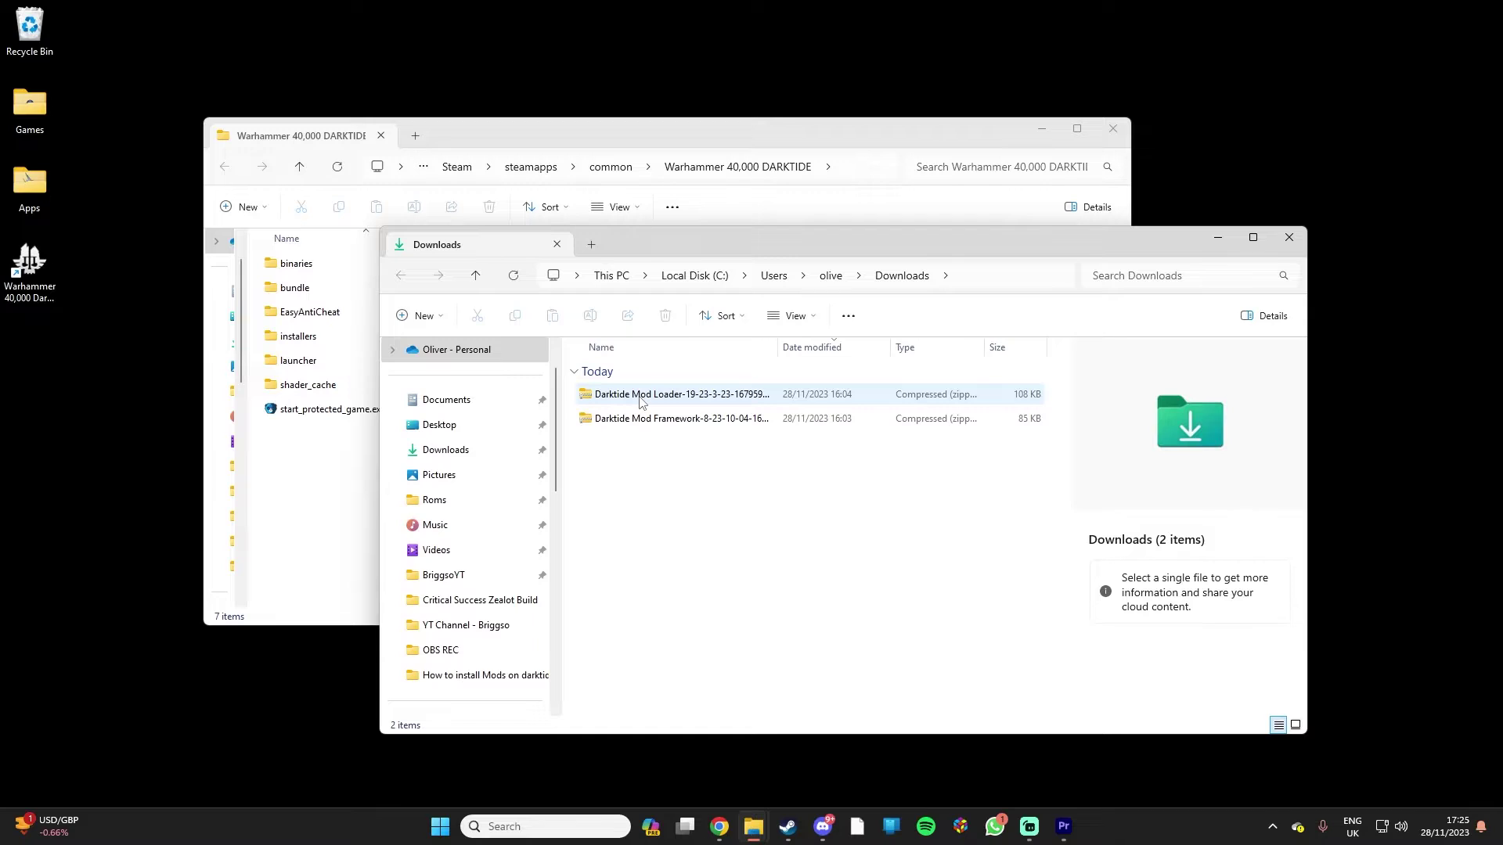
pyautogui.doubleClick(636, 393)
pyautogui.moveTo(656, 252); pyautogui.dragTo(995, 187)
pyautogui.click(970, 429)
pyautogui.keyDown('shift'); pyautogui.click(953, 310); pyautogui.keyUp('shift')
pyautogui.moveTo(954, 310); pyautogui.dragTo(397, 498)
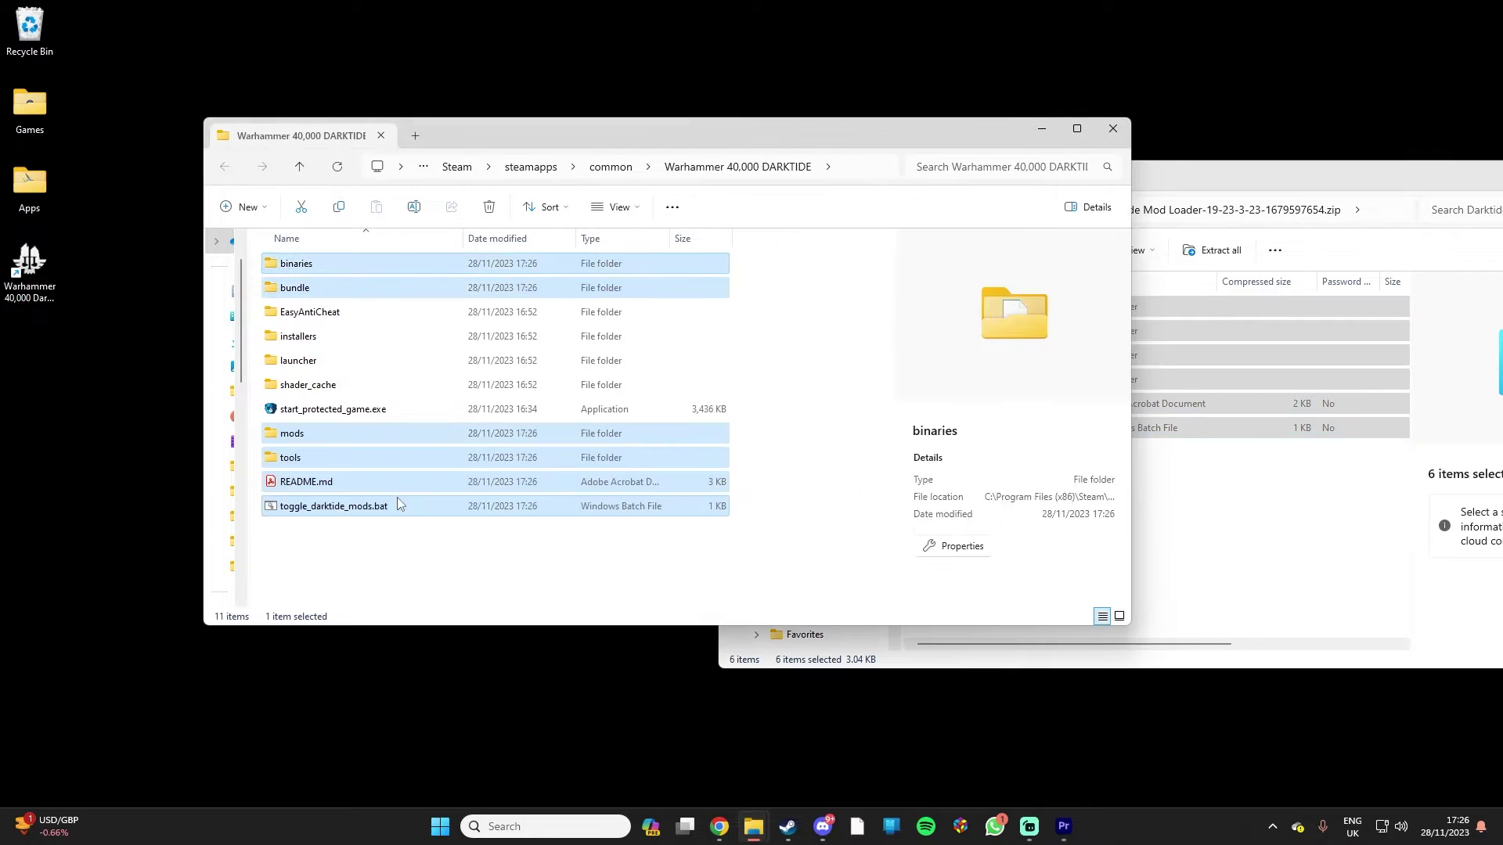
pyautogui.click(537, 553)
# Run toggle_darktide_mods.bat to patch Darktide for mods, then dismiss the success message and console
pyautogui.click(371, 513)
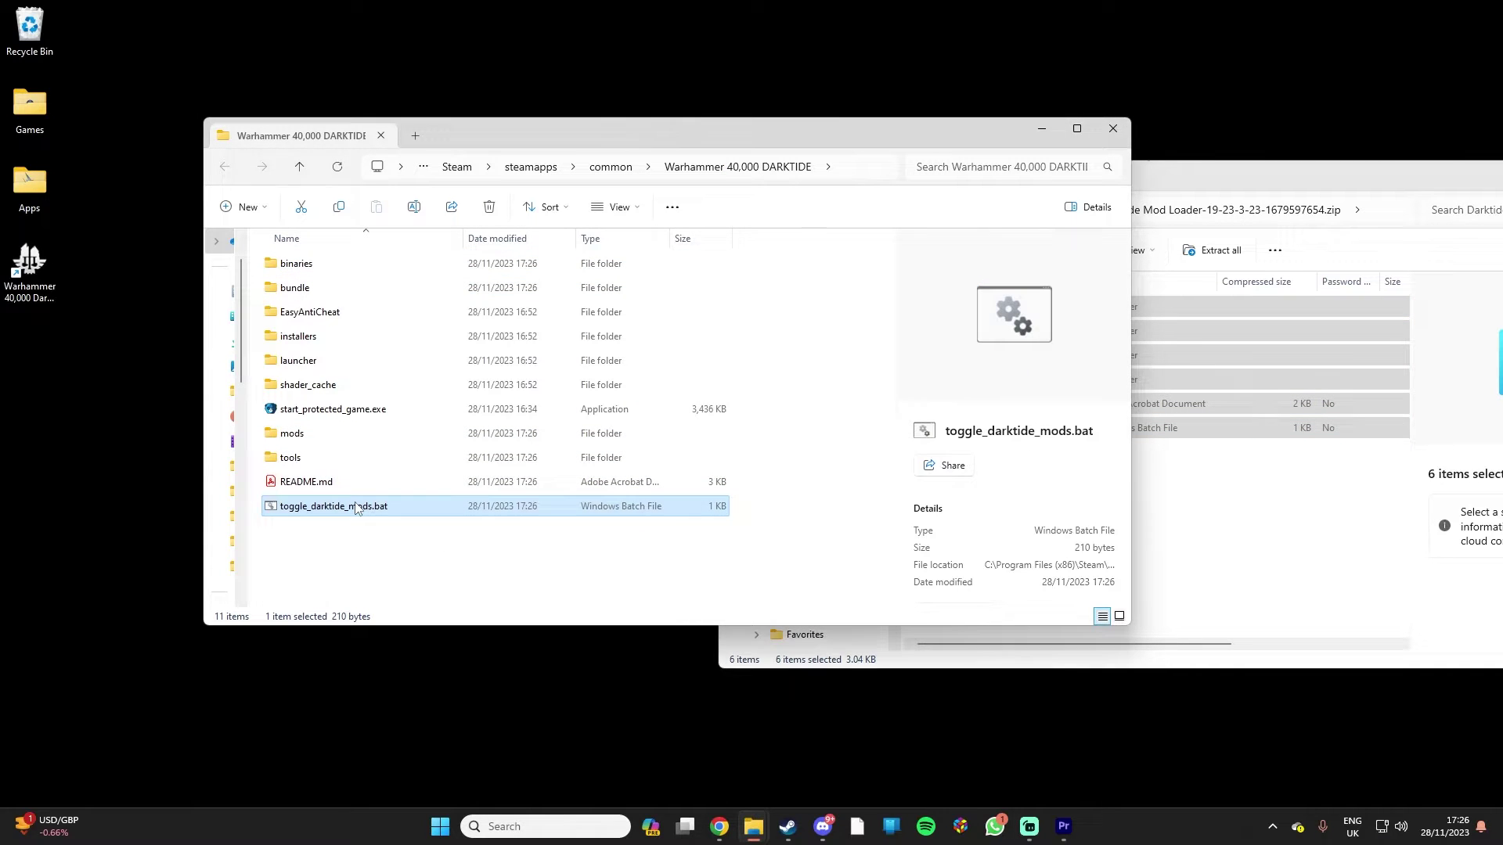
pyautogui.doubleClick(357, 507)
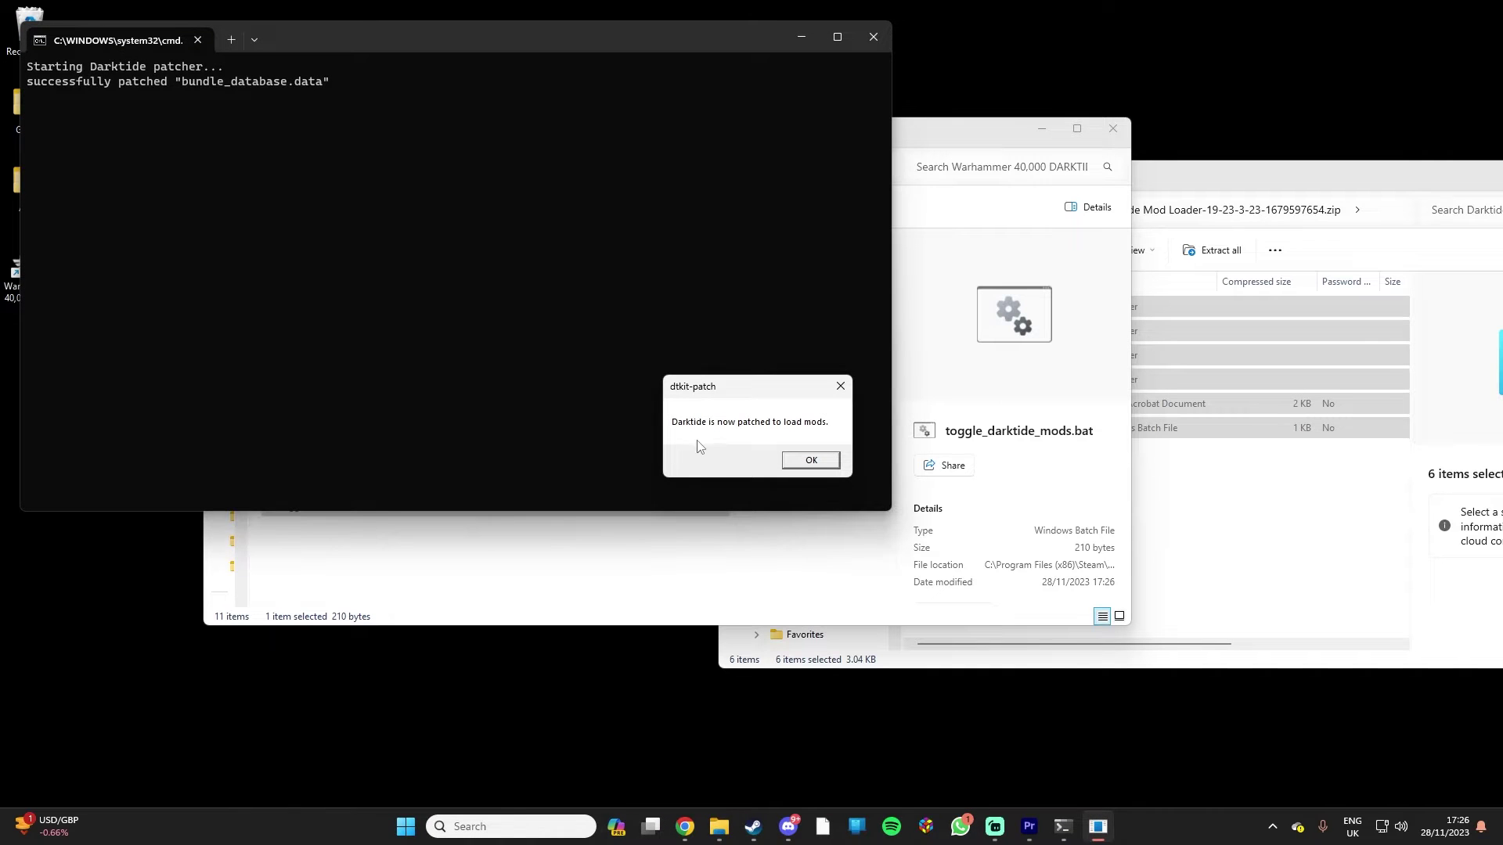
pyautogui.click(811, 460)
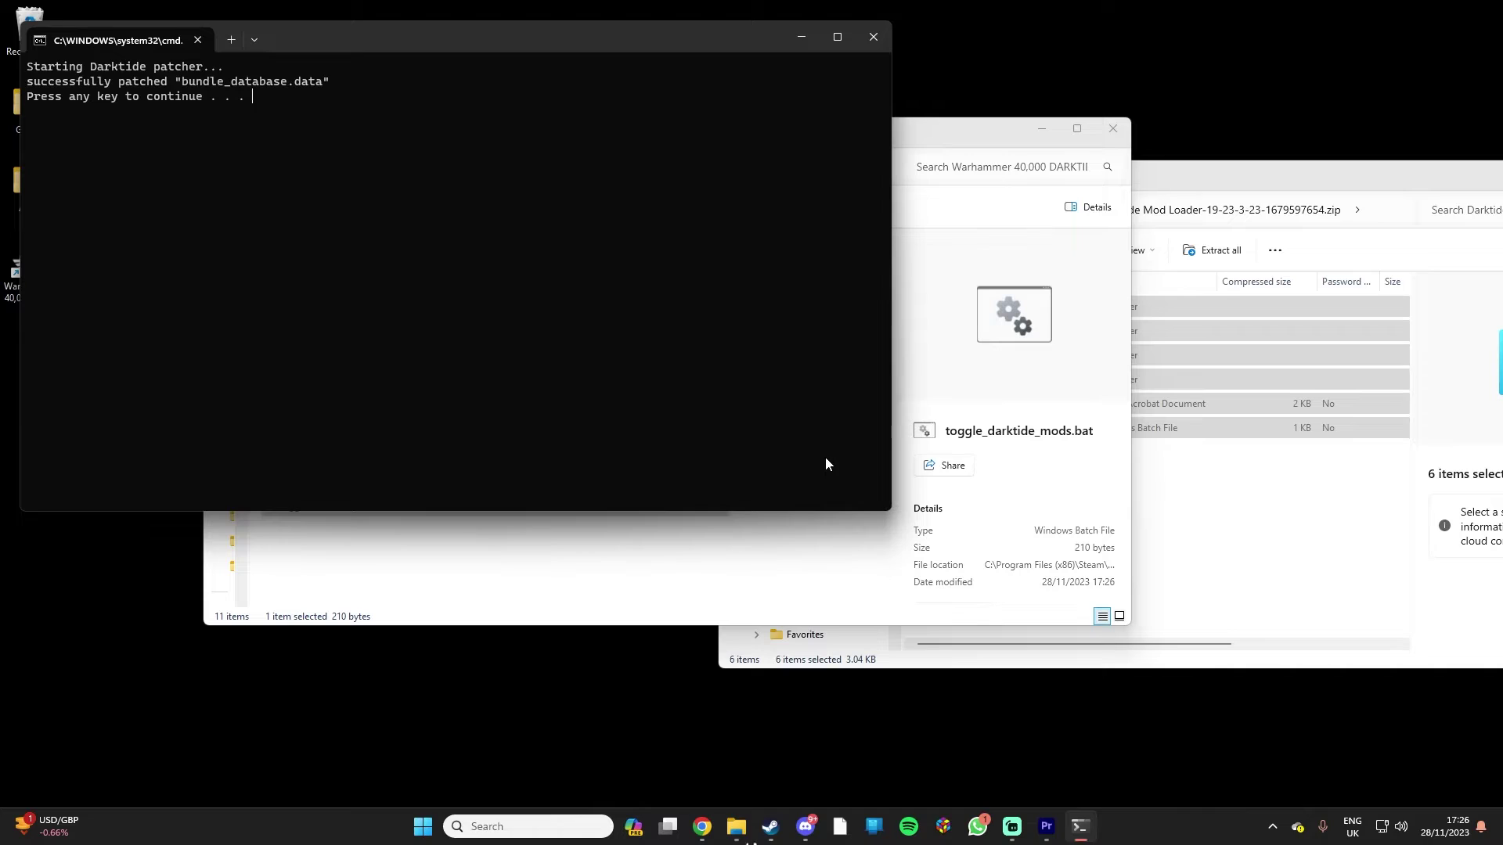
pyautogui.press('Return')
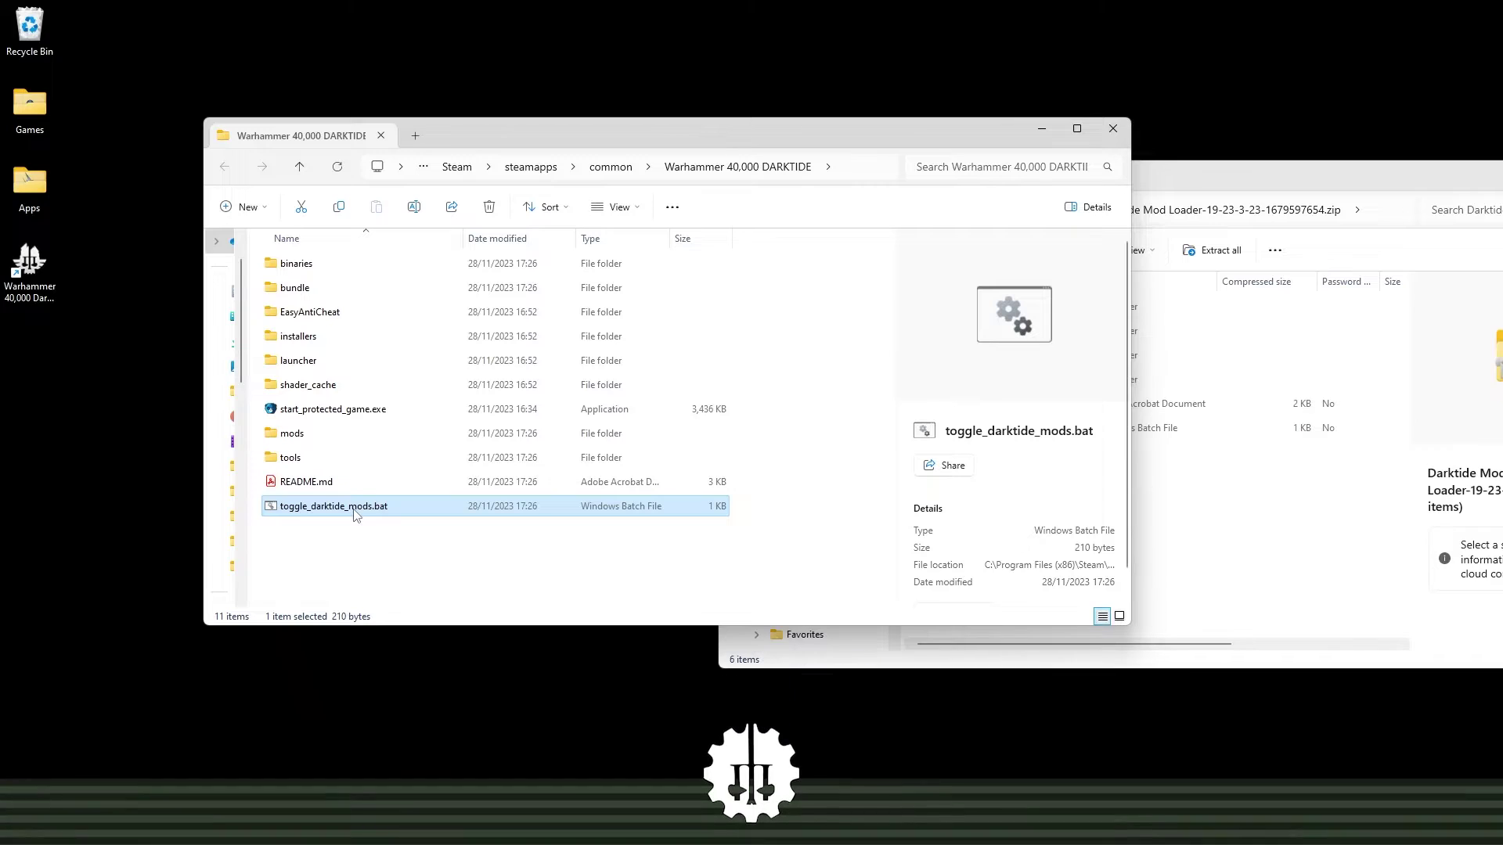
# Copy the dmf folder from the Framework zip into Darktide's mods folder, then download the Healthbars zip
pyautogui.click(1301, 473)
pyautogui.click(738, 212)
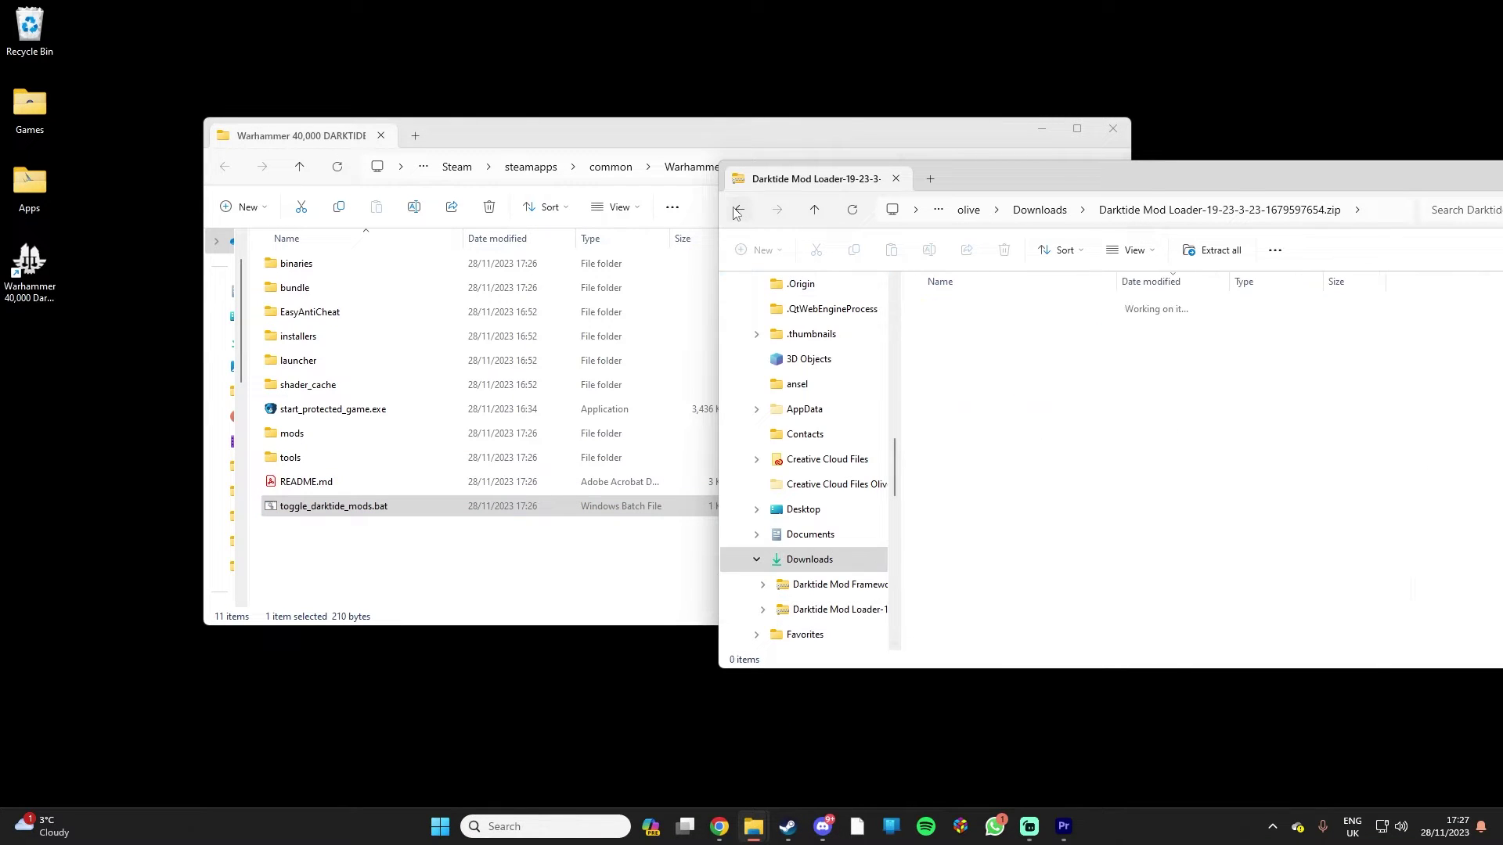
pyautogui.doubleClick(994, 354)
pyautogui.moveTo(942, 306); pyautogui.dragTo(289, 437)
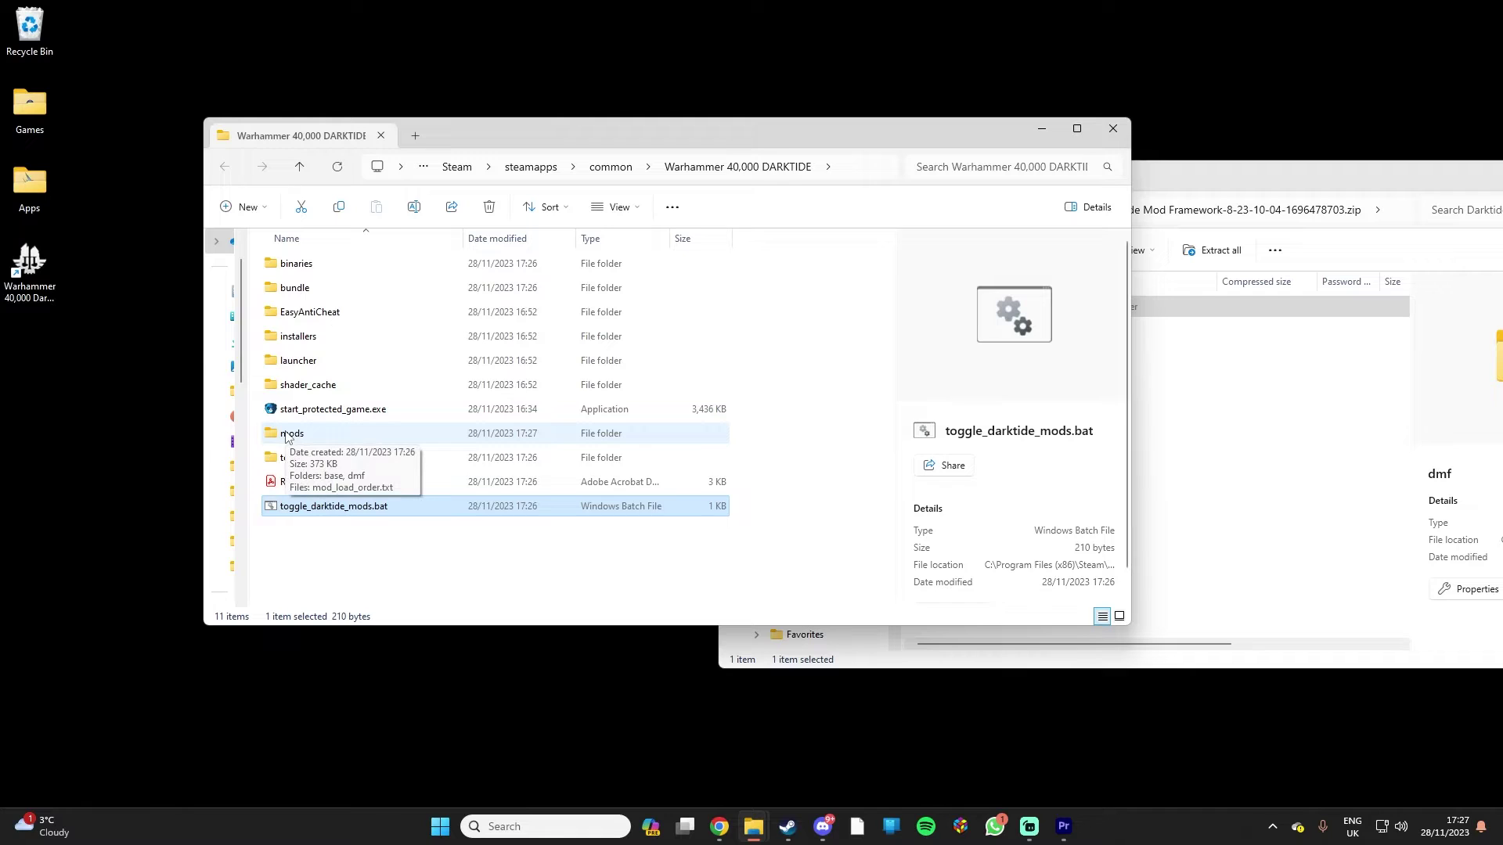
pyautogui.doubleClick(289, 437)
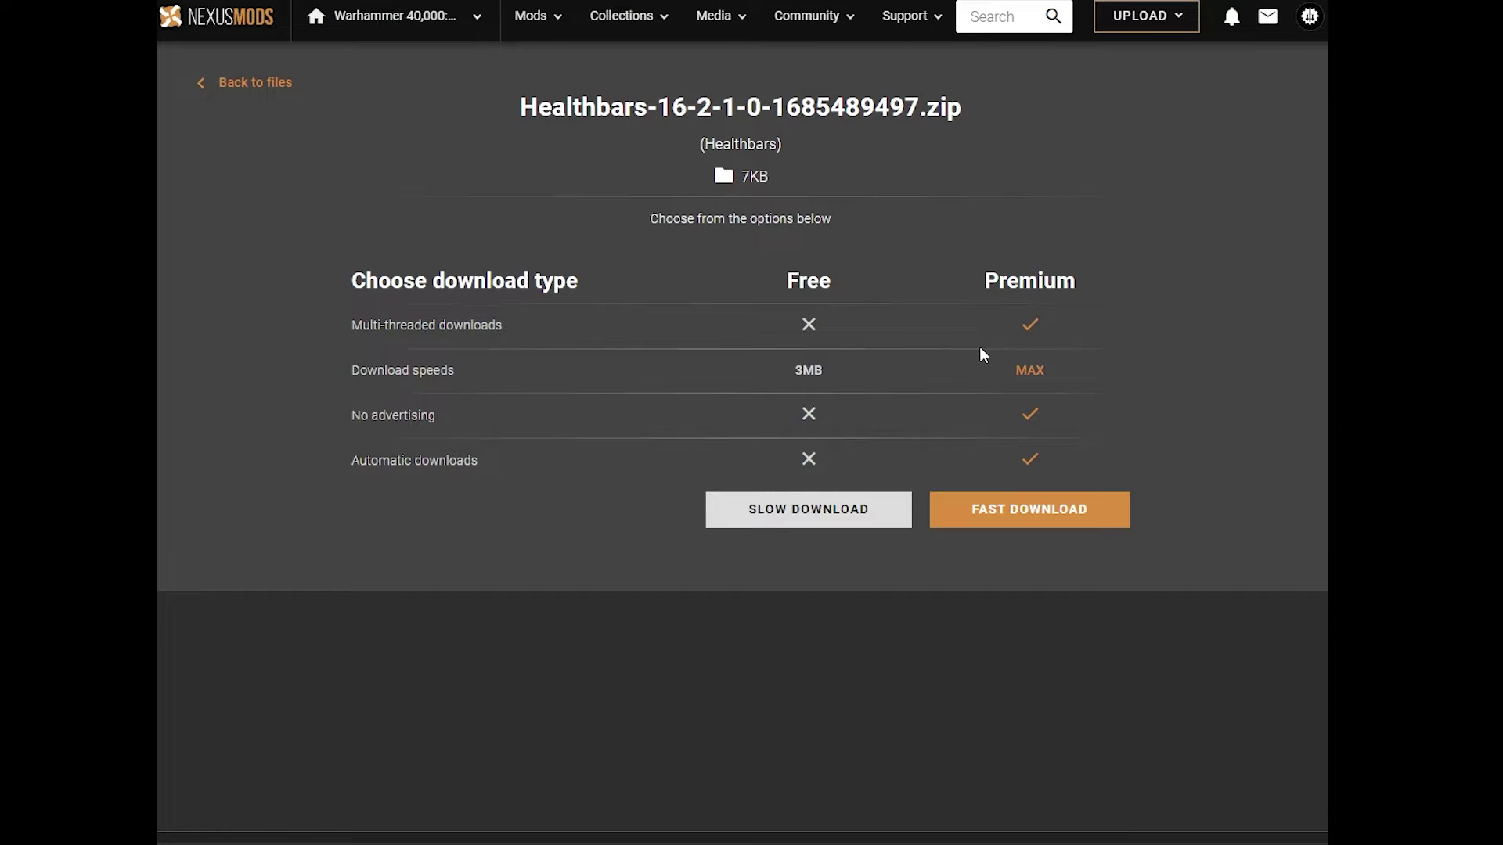
pyautogui.click(791, 509)
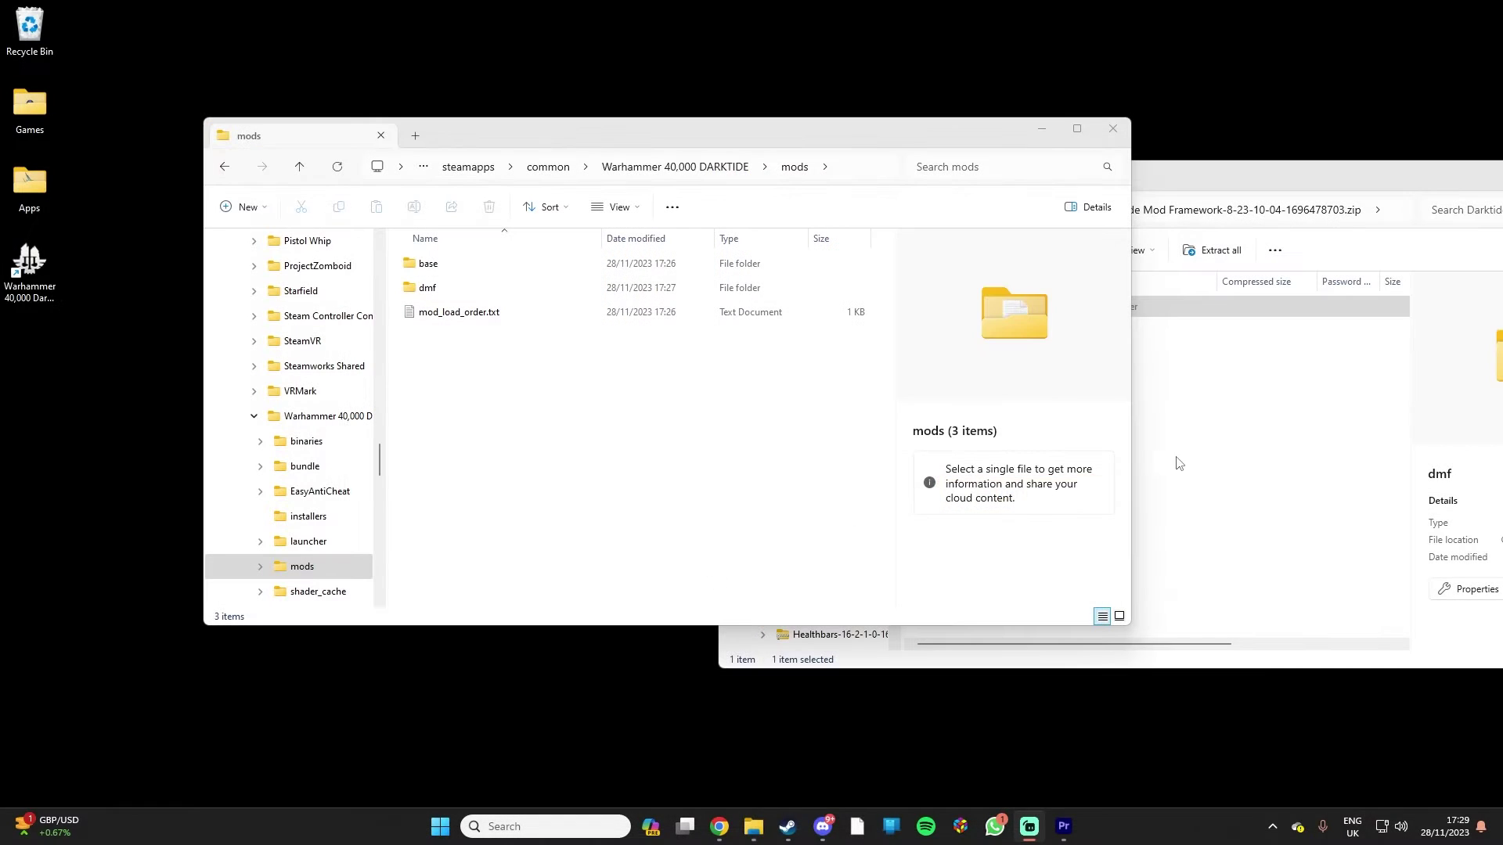
pyautogui.click(1180, 463)
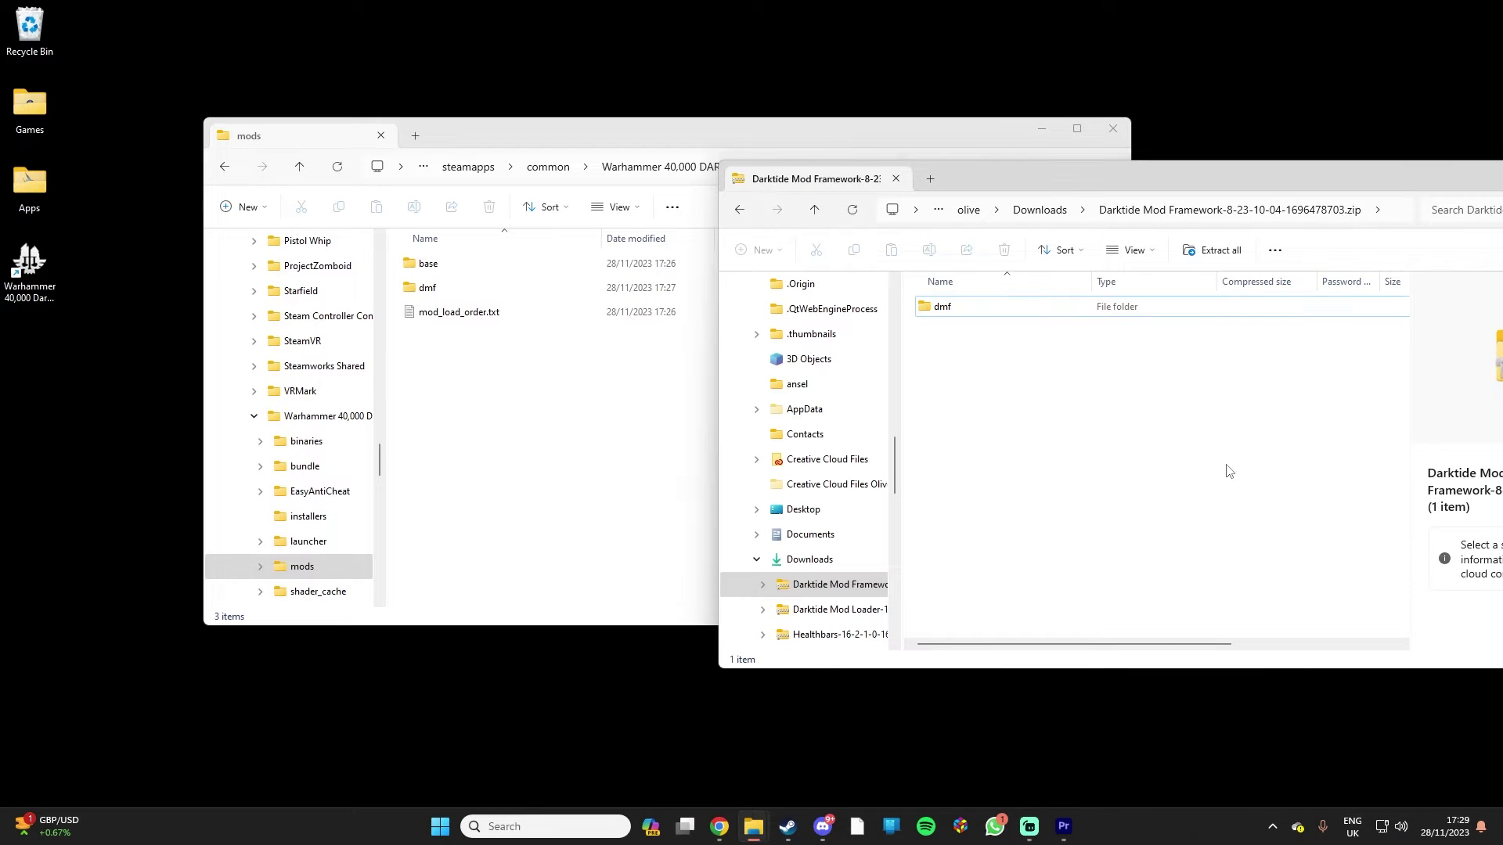
# Copy the Healthbars folder from its zip into mods and open mod_load_order.txt
pyautogui.click(740, 210)
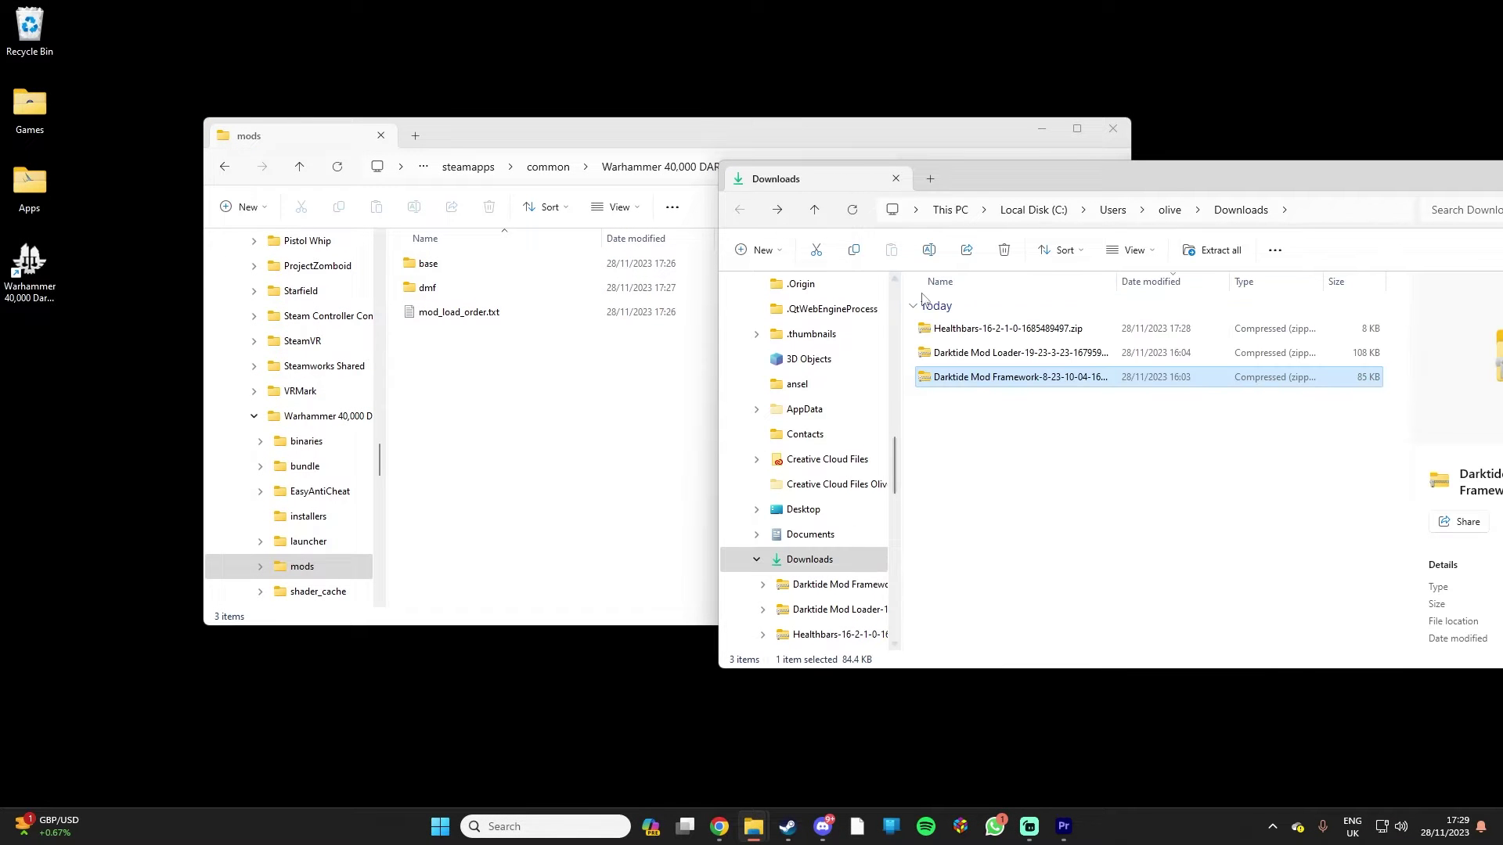
pyautogui.doubleClick(961, 329)
pyautogui.moveTo(956, 313)
pyautogui.mouseDown()
pyautogui.moveTo(708, 392)
pyautogui.moveTo(459, 428)
pyautogui.mouseUp()
pyautogui.click(460, 428)
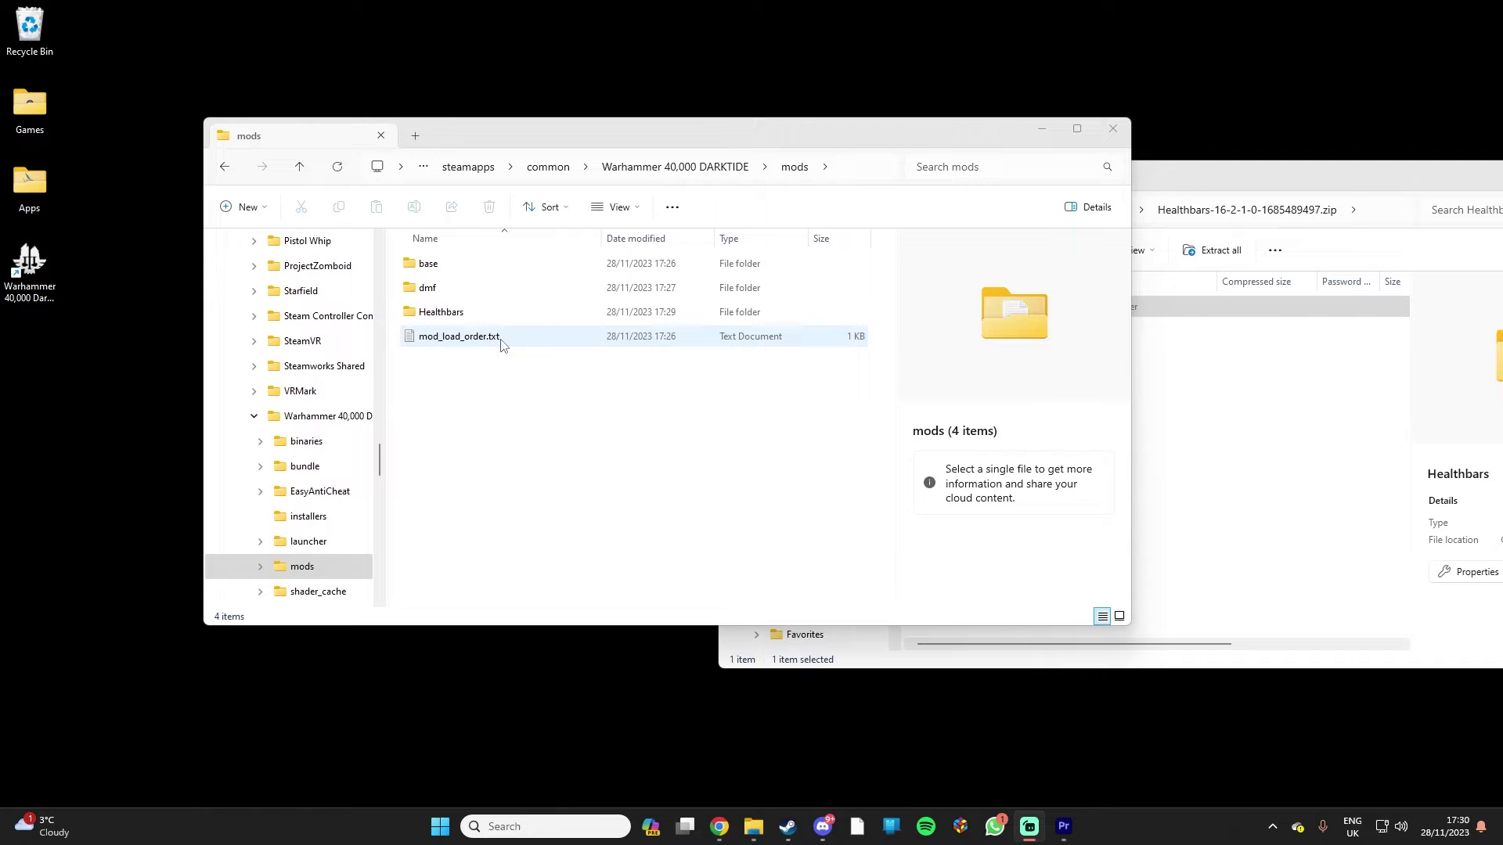
pyautogui.doubleClick(456, 338)
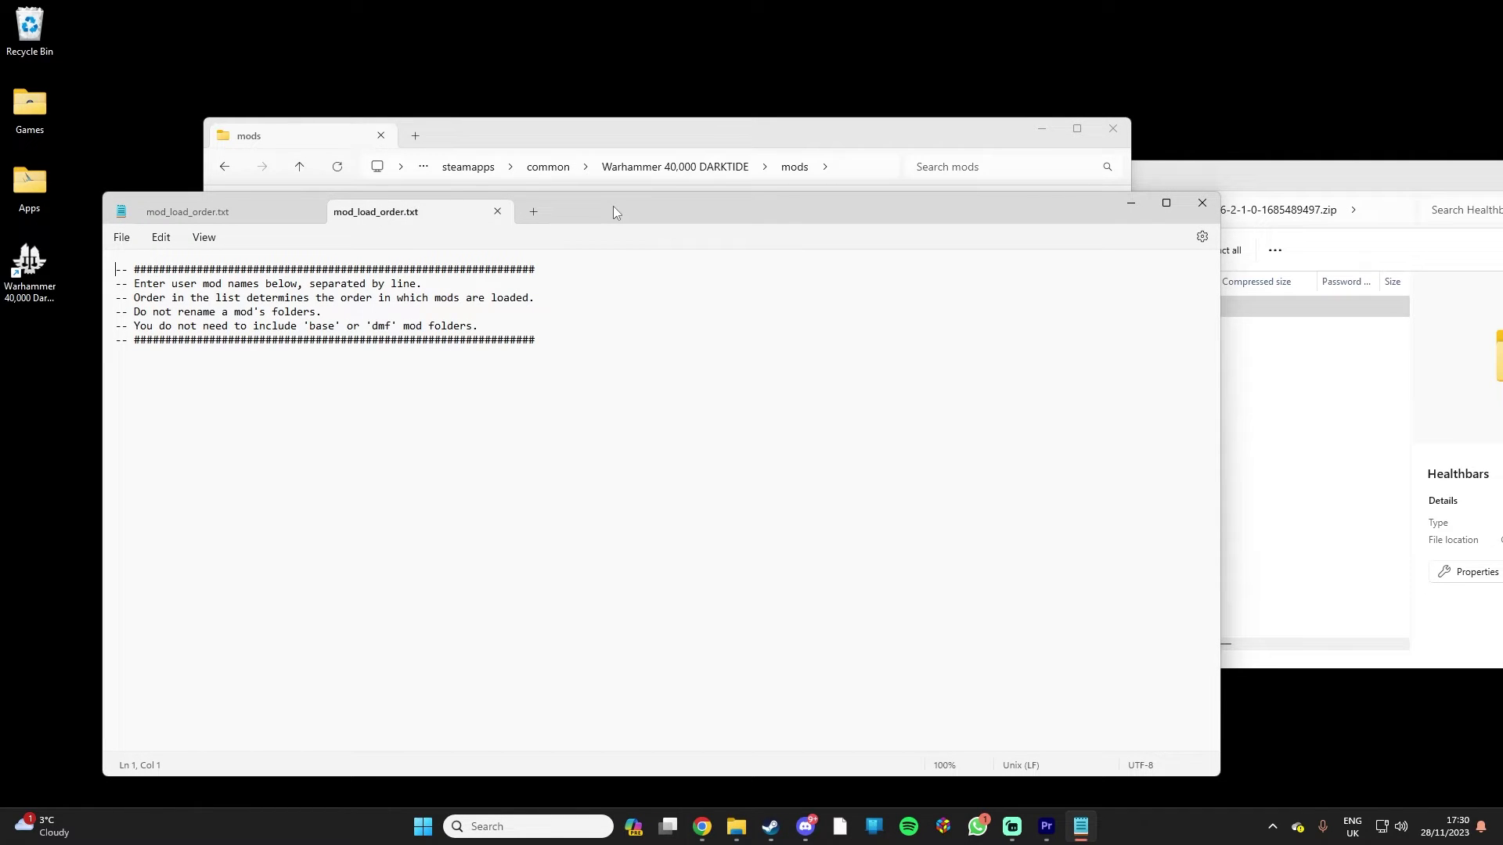
# Add the exact Healthbars folder name on a new line in mod_load_order.txt and save it
pyautogui.moveTo(585, 208); pyautogui.dragTo(1084, 169)
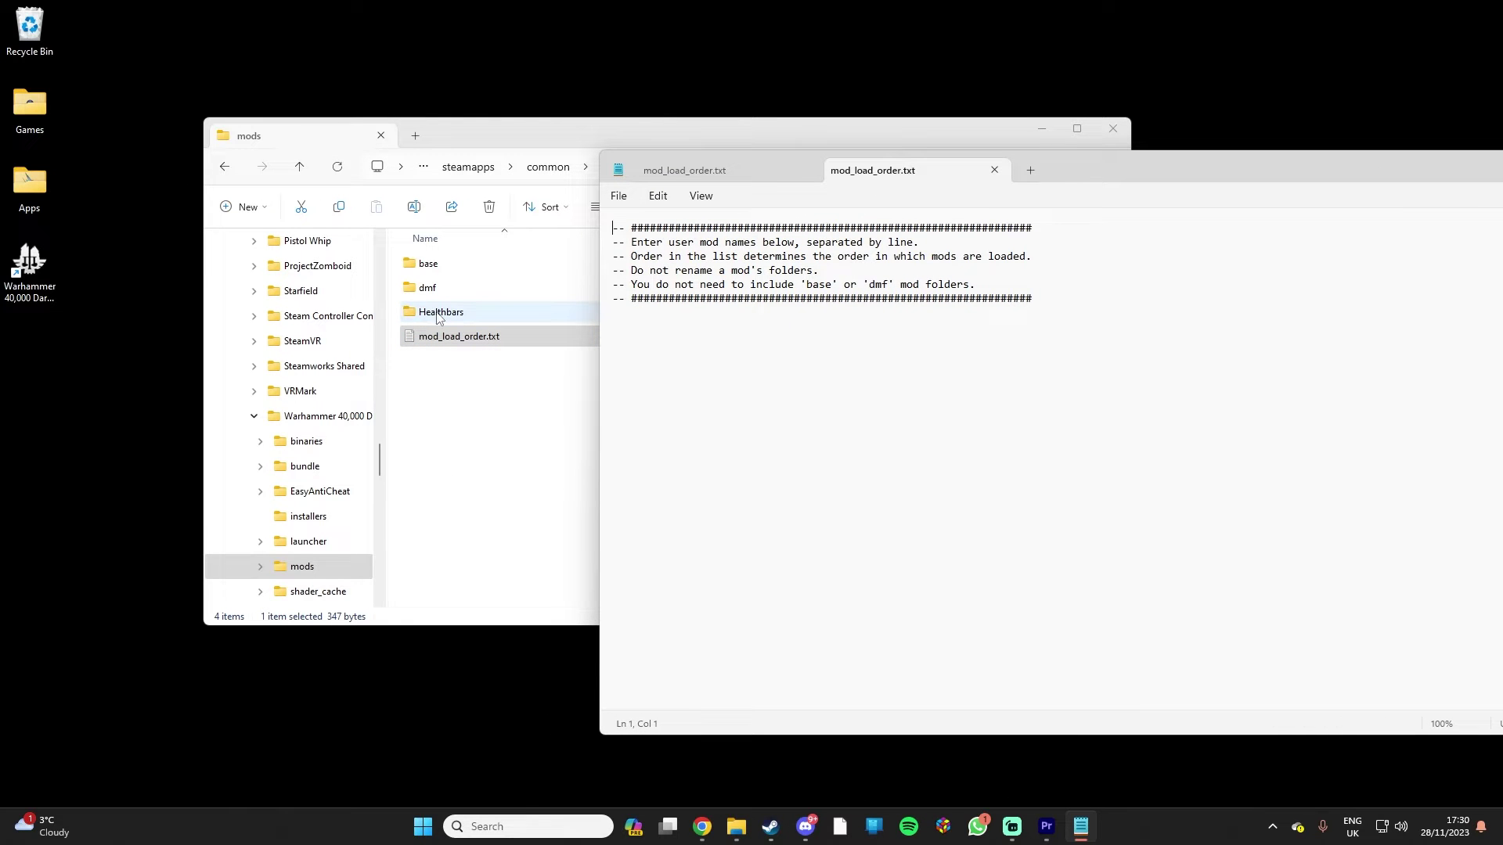
pyautogui.click(438, 356)
pyautogui.click(446, 314)
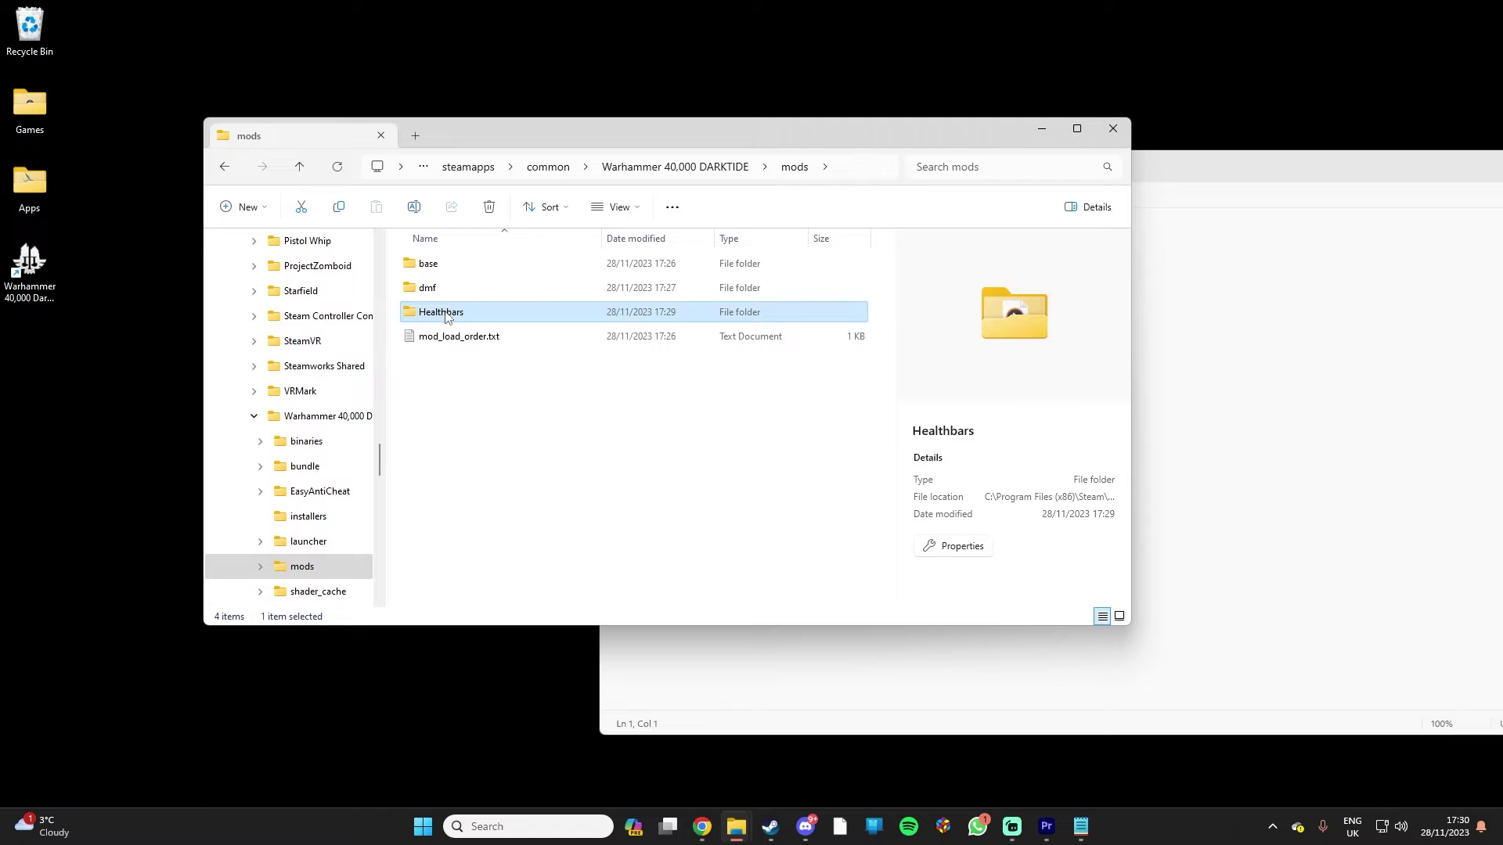
pyautogui.click(446, 313)
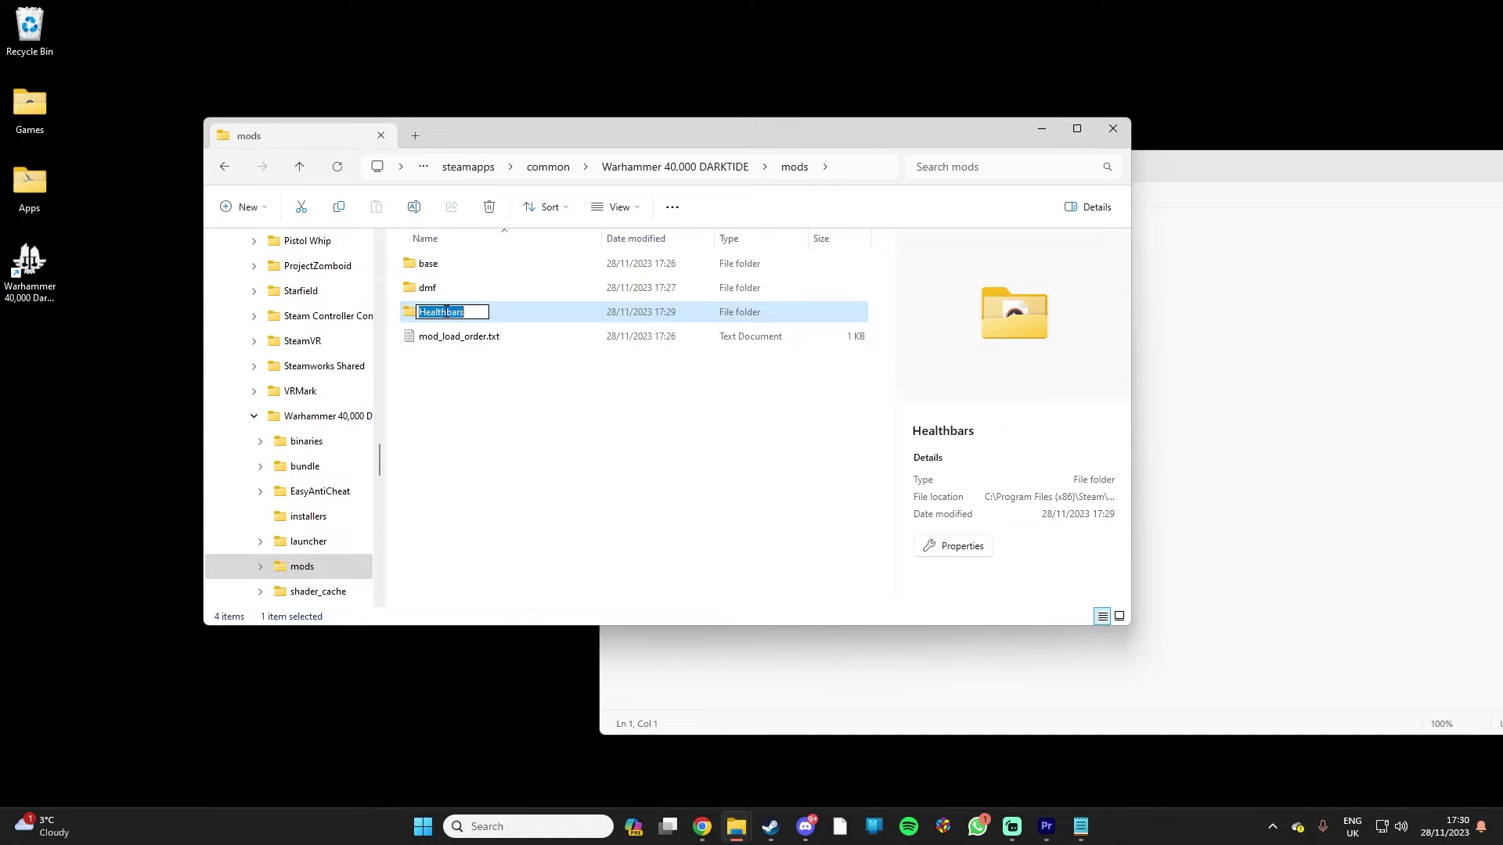
pyautogui.click(1268, 353)
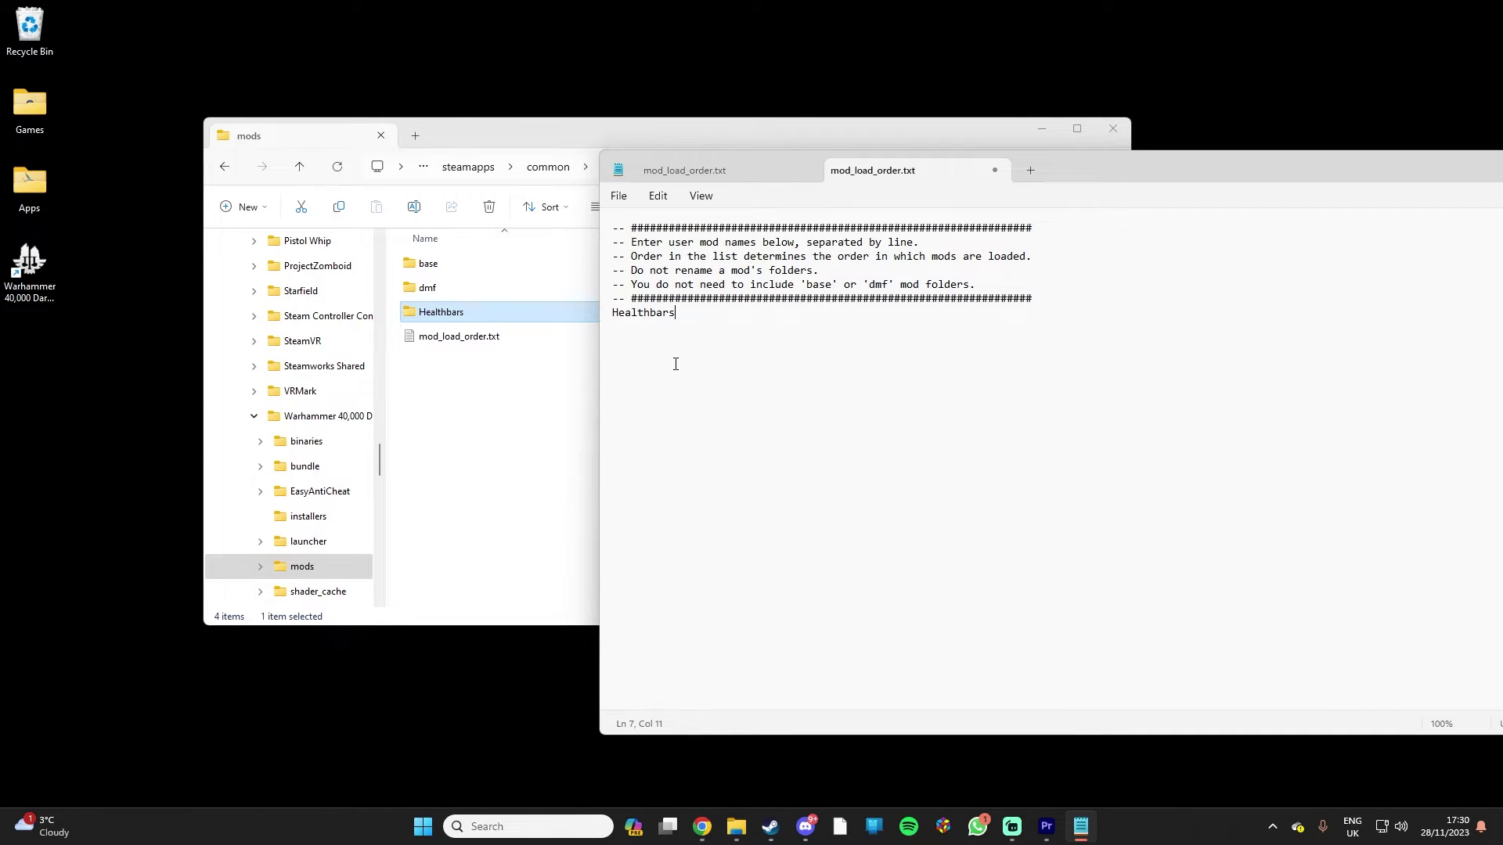
pyautogui.click(619, 200)
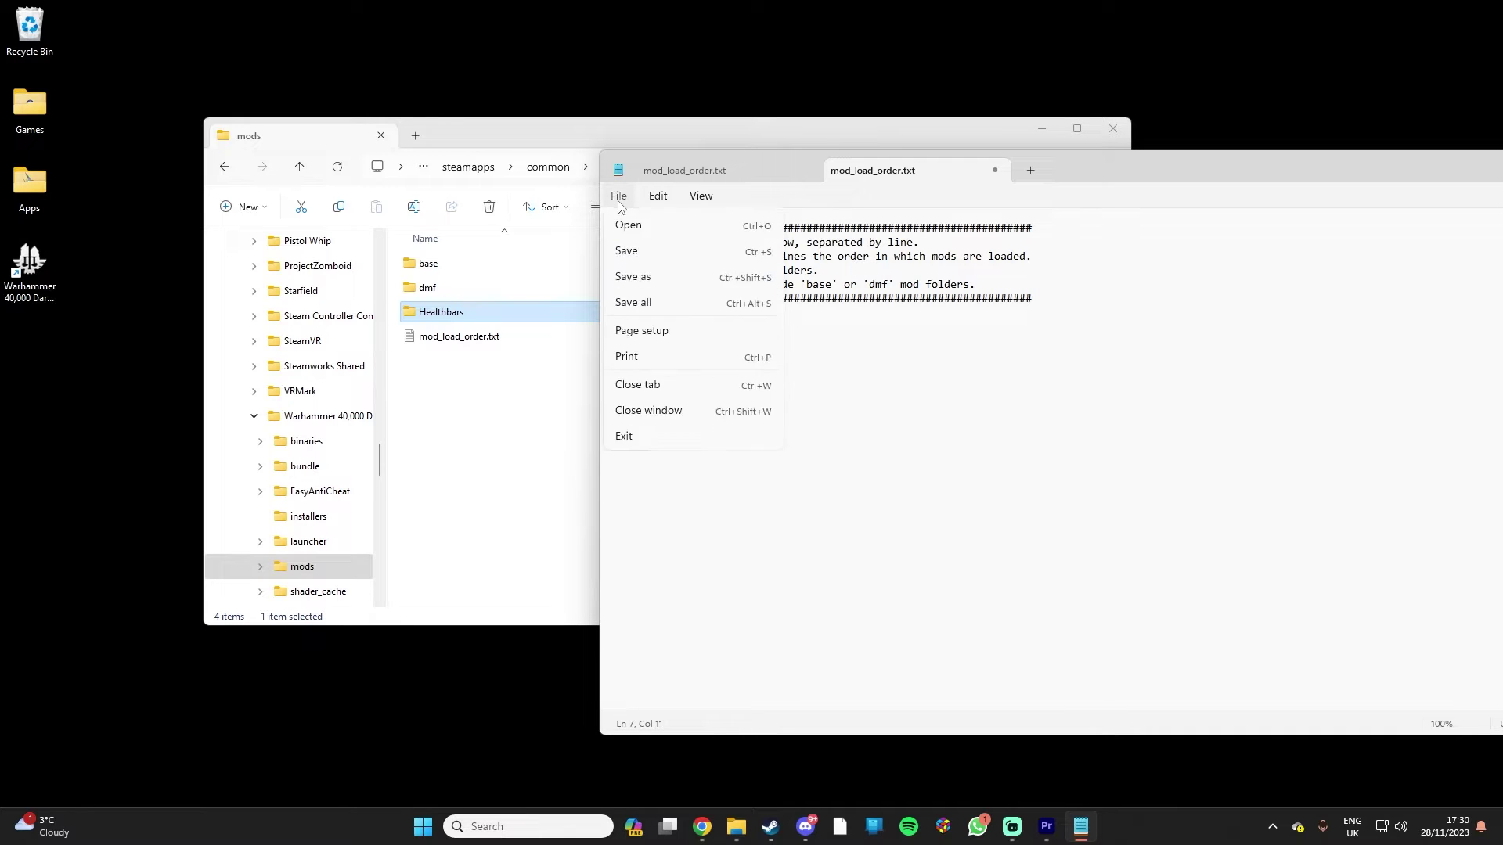
pyautogui.click(643, 309)
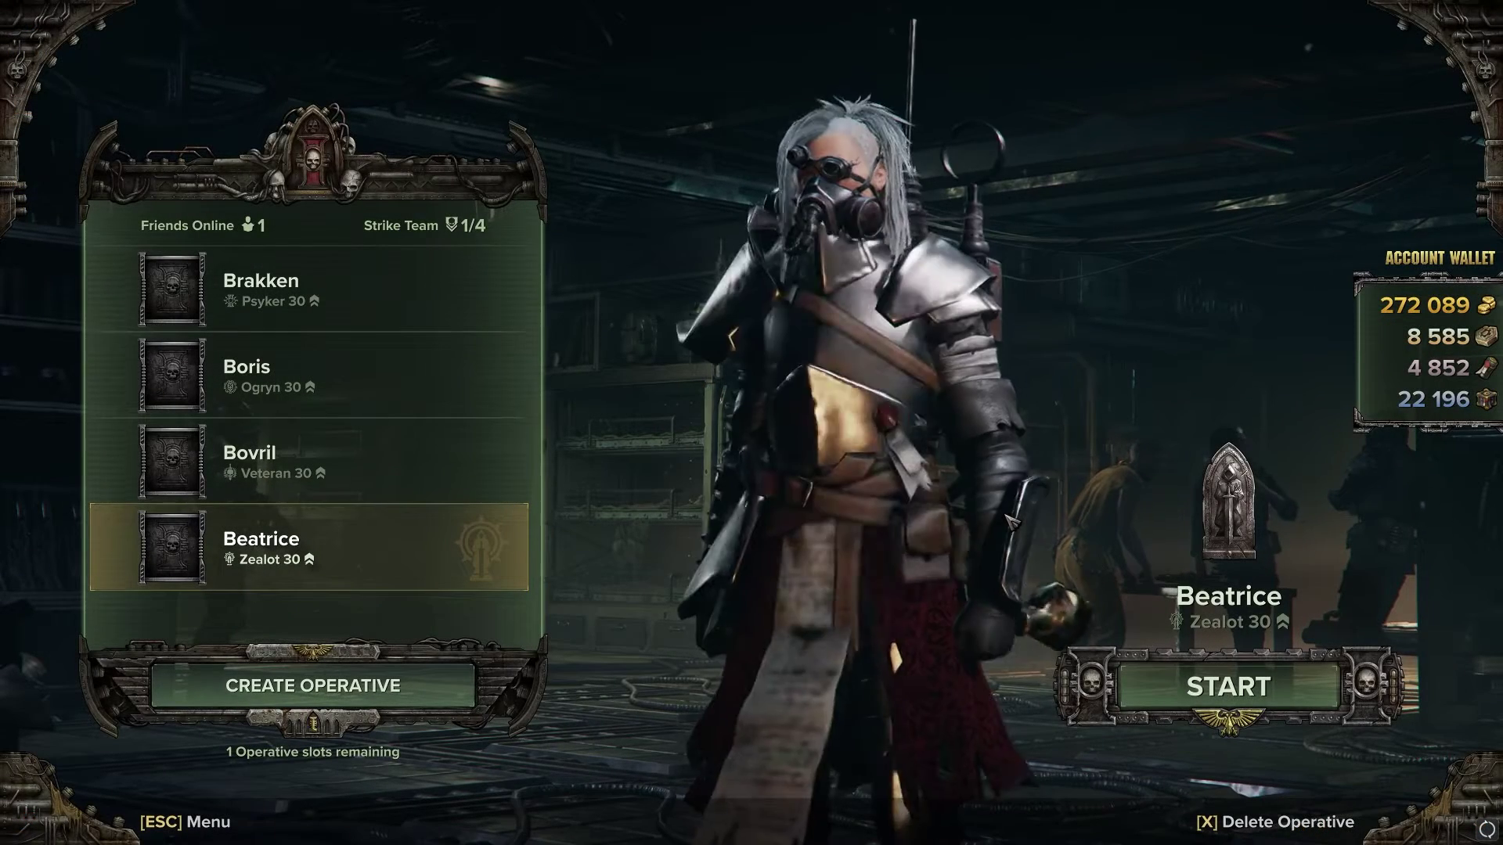
# Open Mod Options from the pause menu and scroll through the Healthbars health bar toggles
pyautogui.press('Escape')
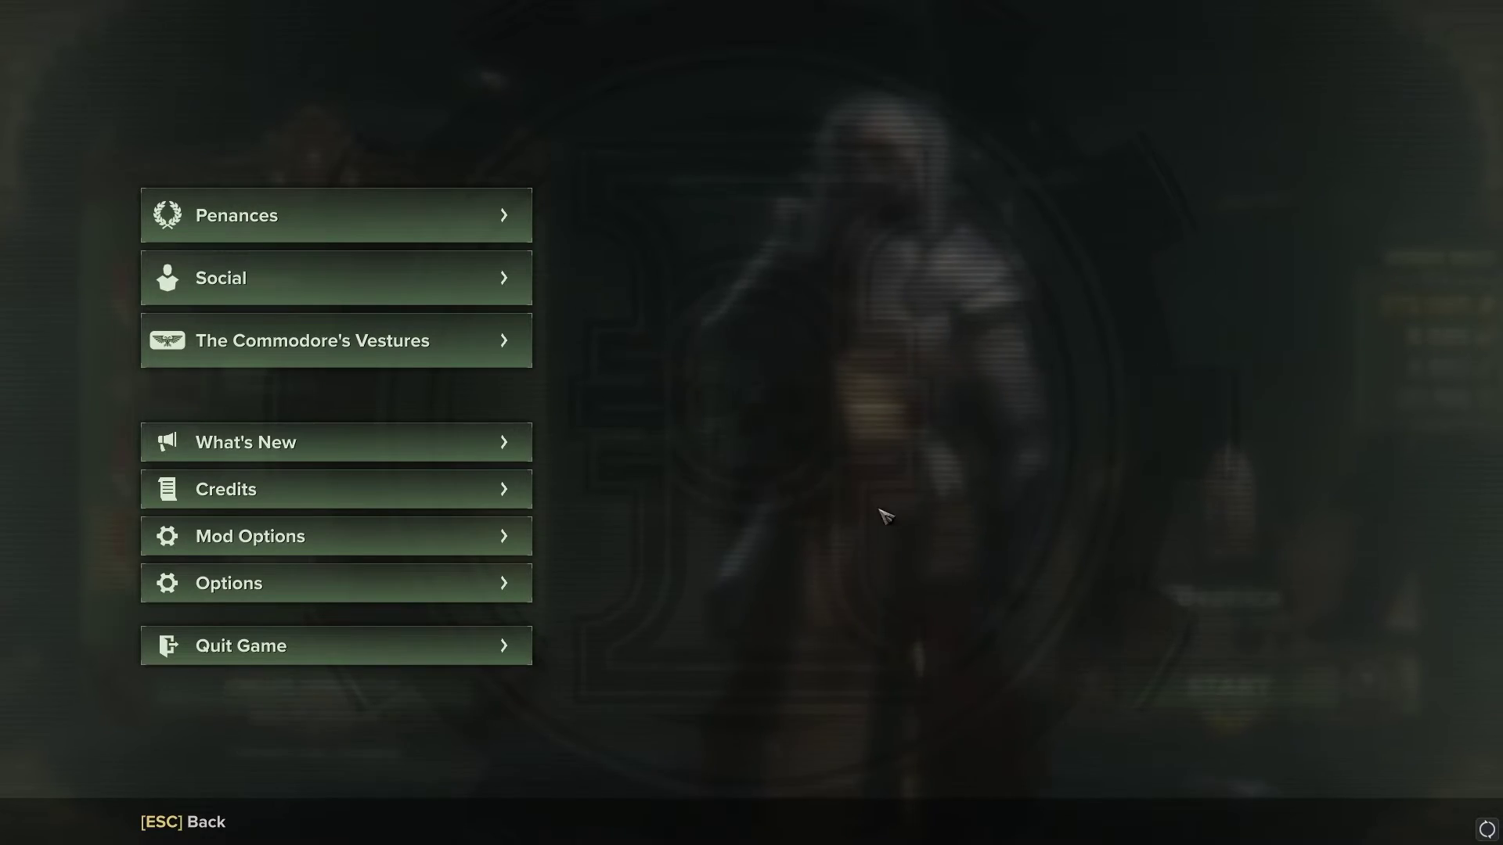
pyautogui.click(414, 551)
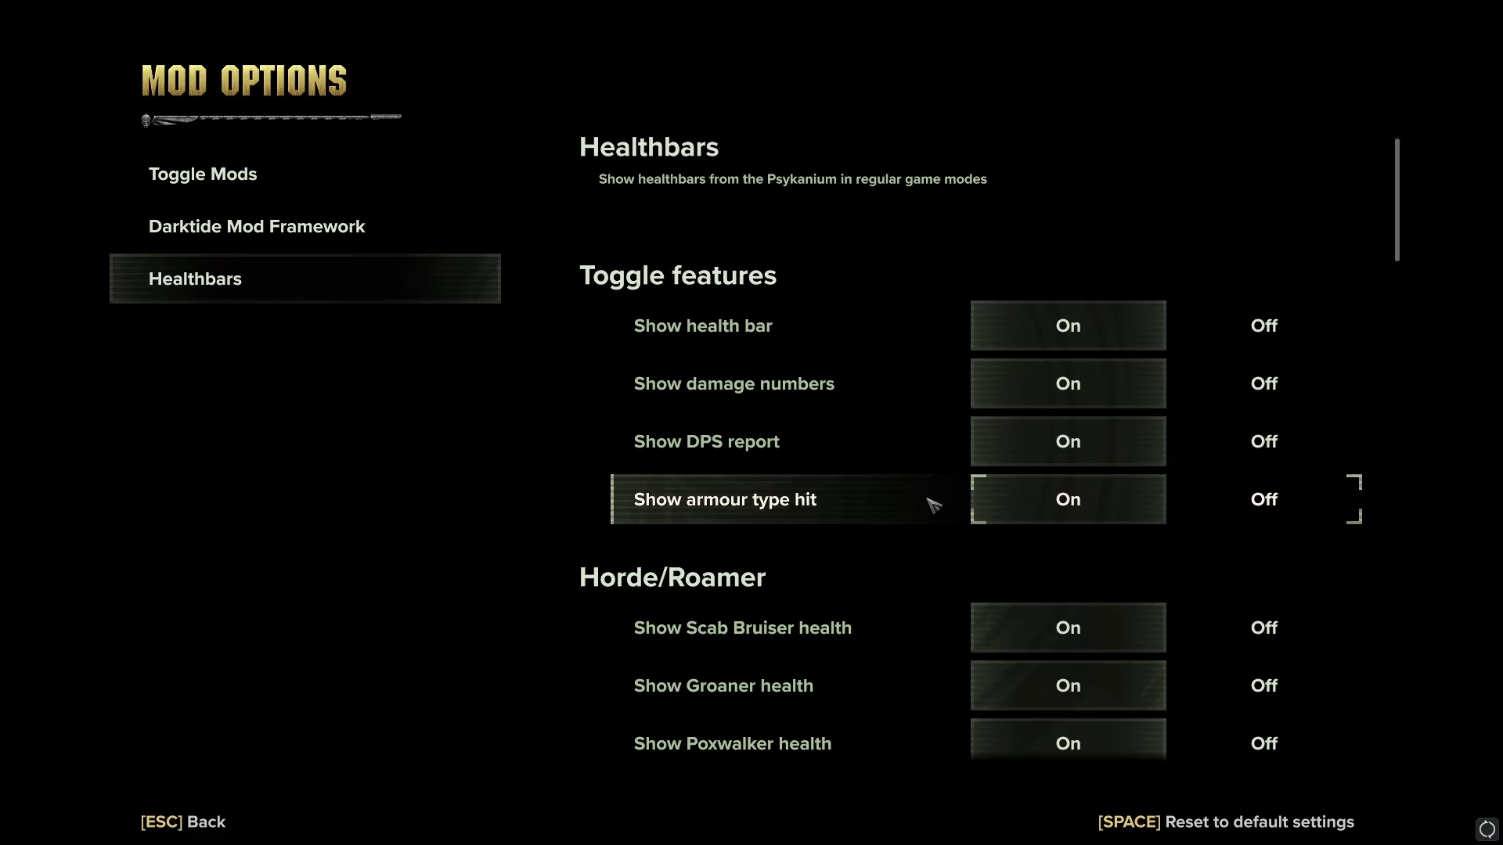
pyautogui.scroll(-15, 934, 505)
pyautogui.scroll(-13, 934, 505)
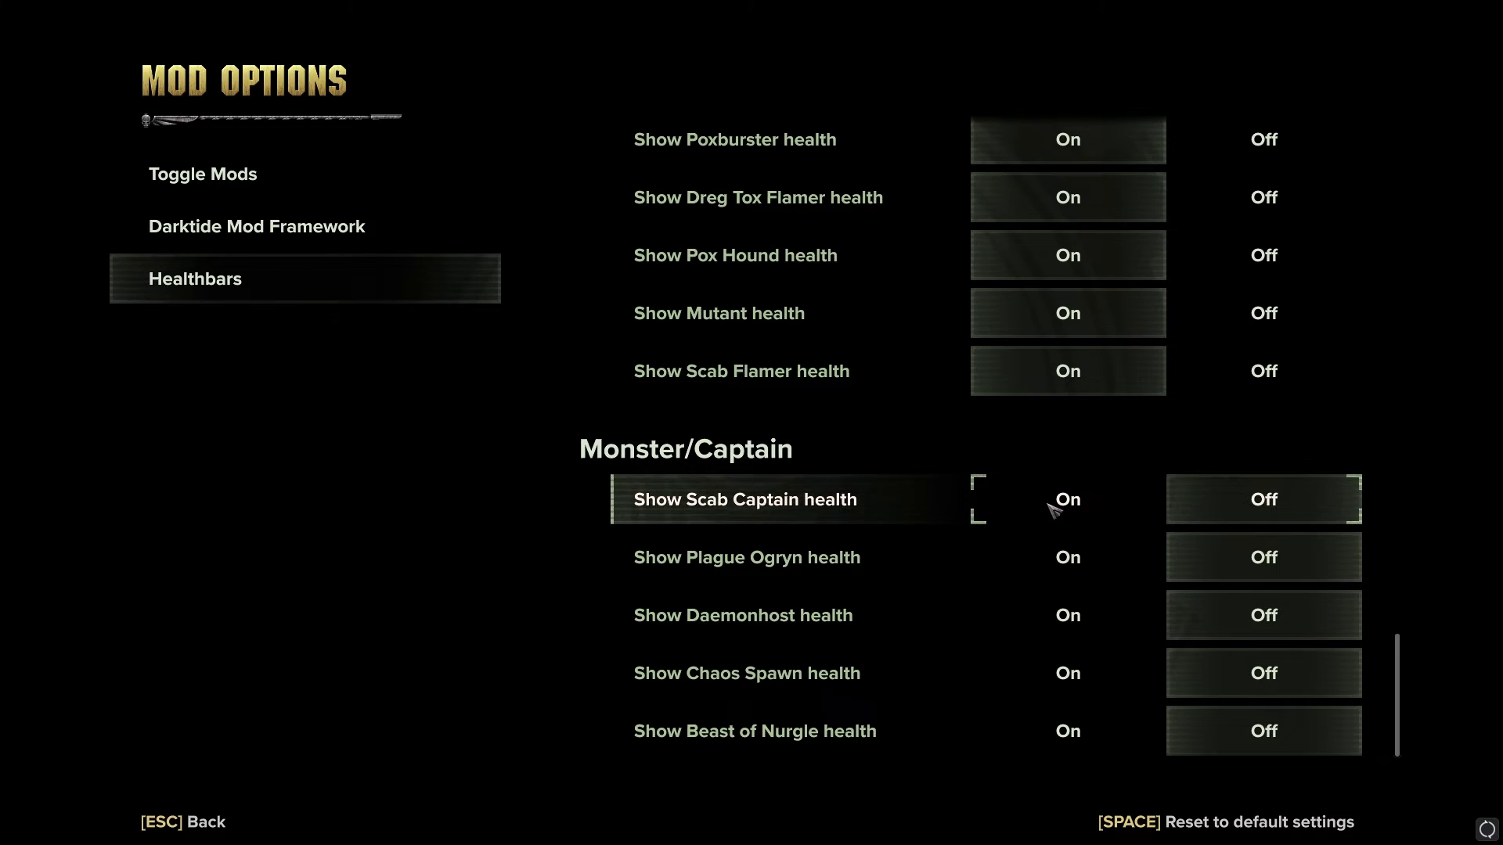
pyautogui.scroll(8, 1053, 509)
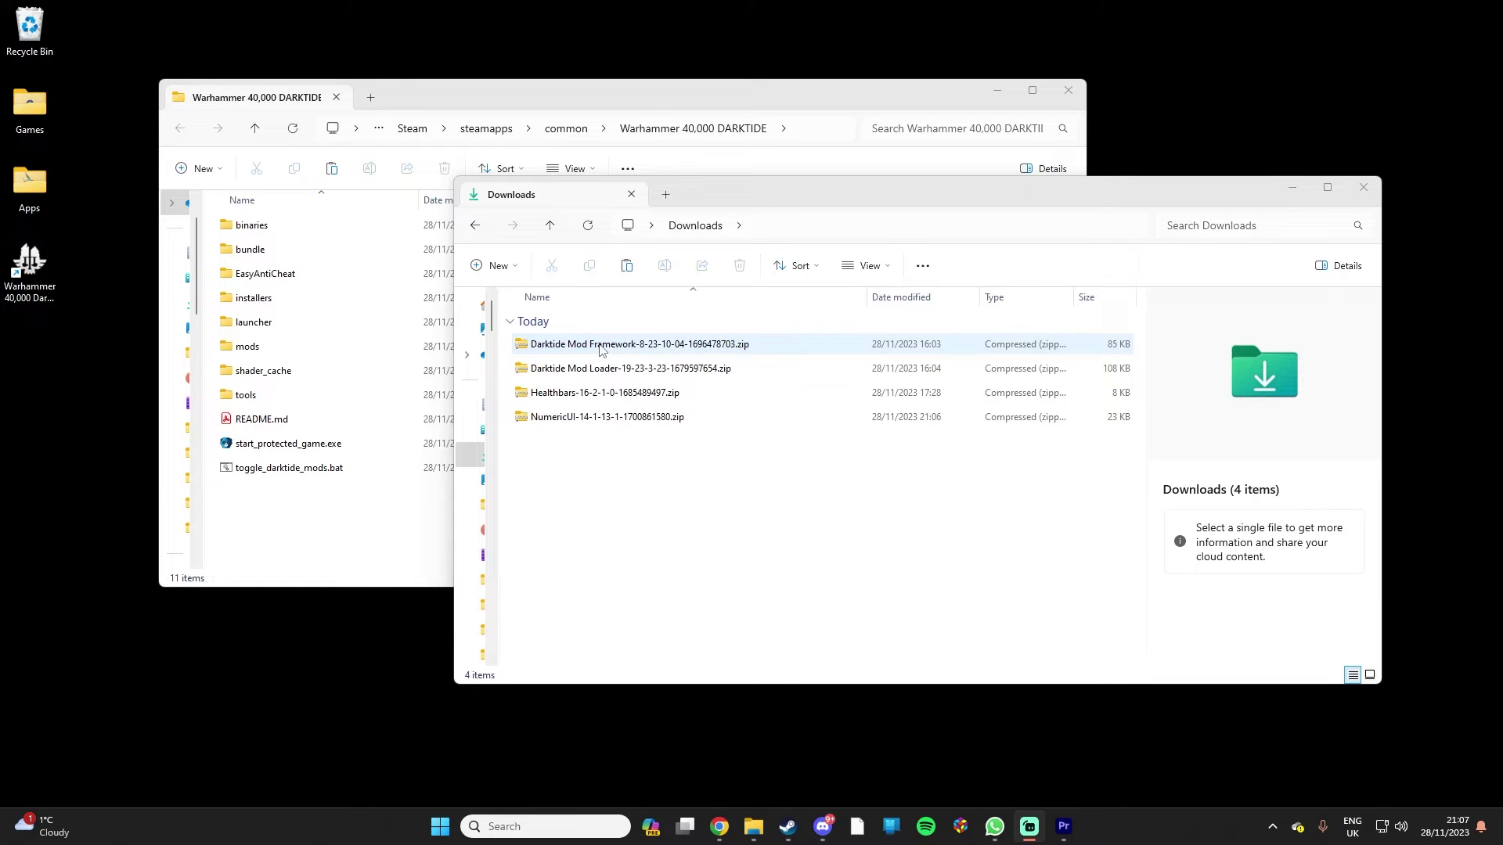
# Copy the NumericUI folder from its archive into Darktide's mods folder
pyautogui.doubleClick(547, 417)
pyautogui.moveTo(557, 324); pyautogui.dragTo(243, 346)
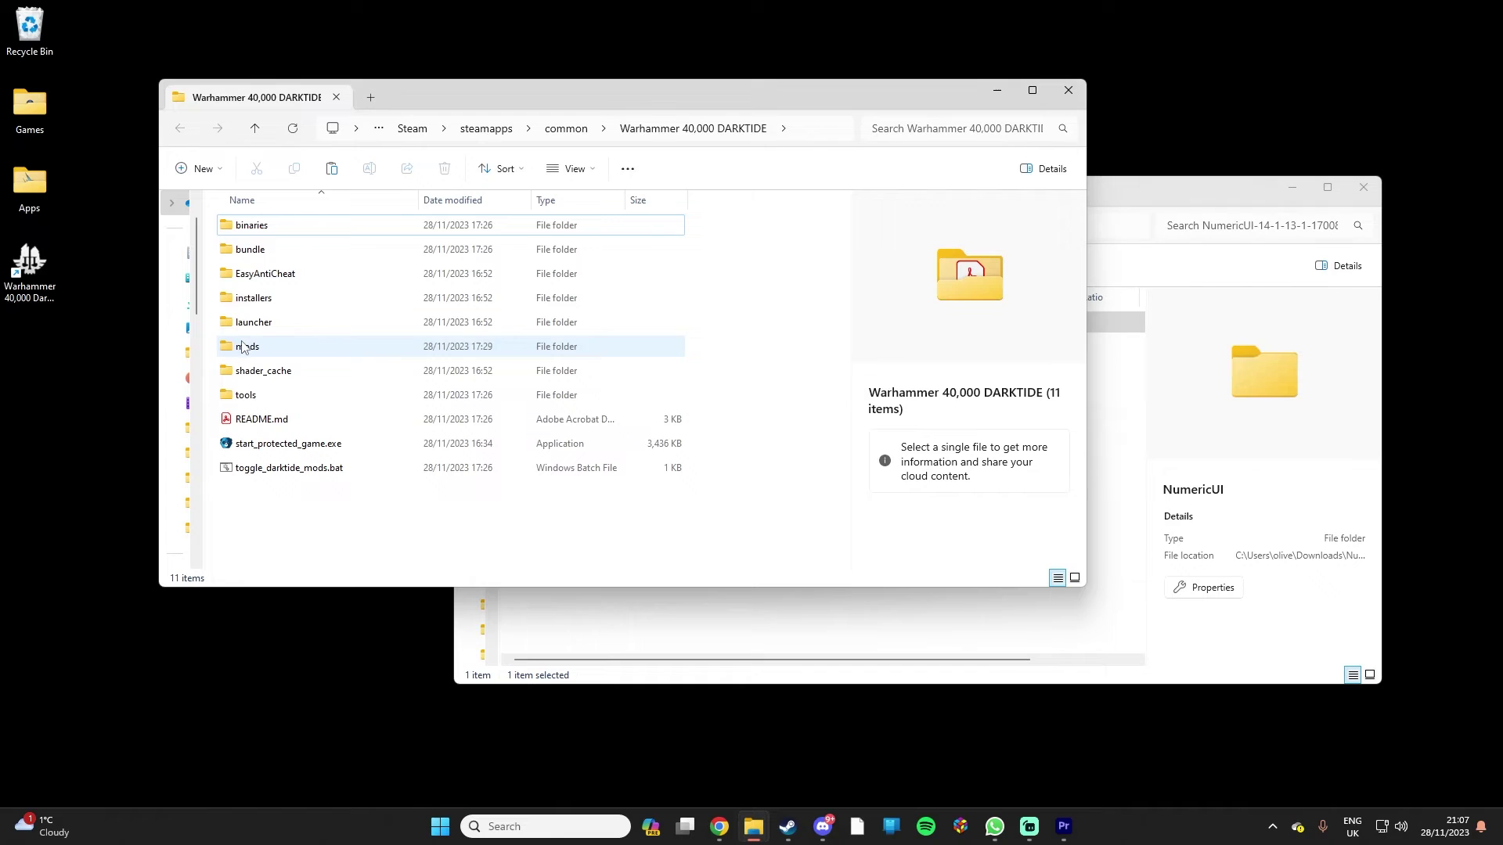
pyautogui.doubleClick(243, 347)
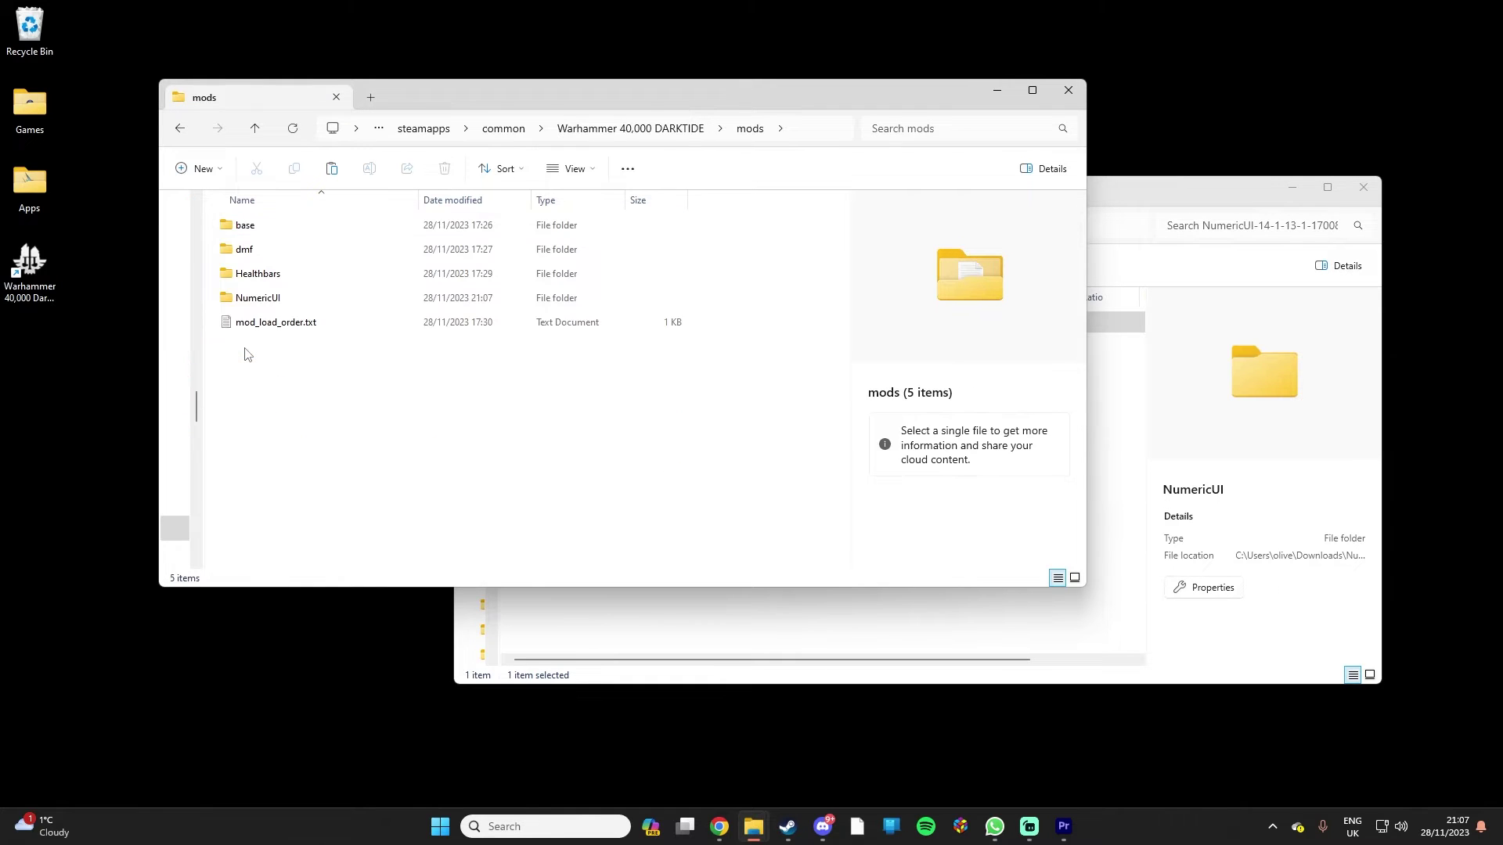
# Add NumericUI under Healthbars in mod_load_order.txt and save the file
pyautogui.click(274, 302)
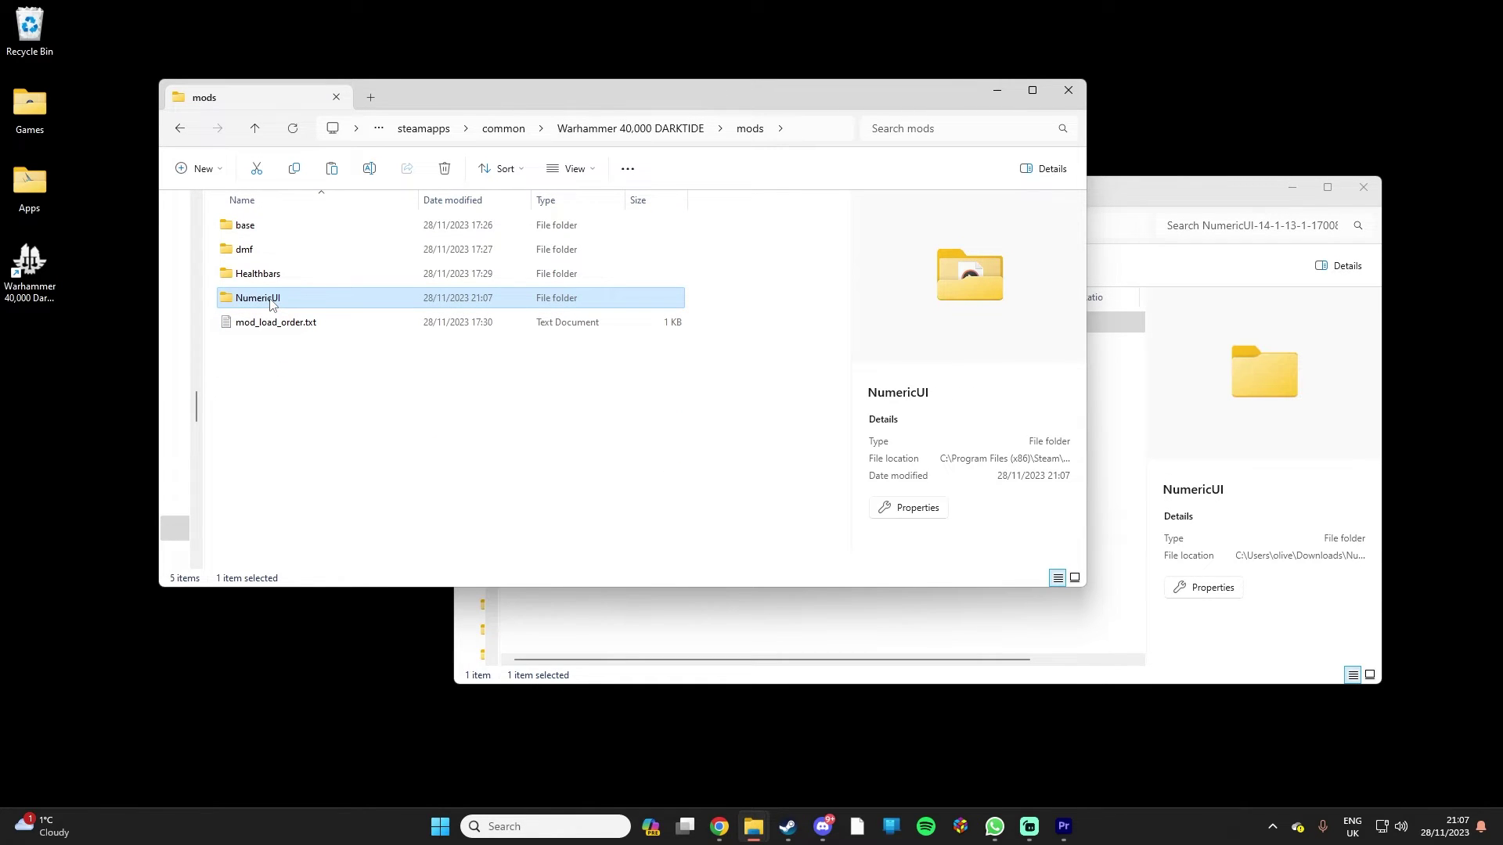
pyautogui.click(271, 301)
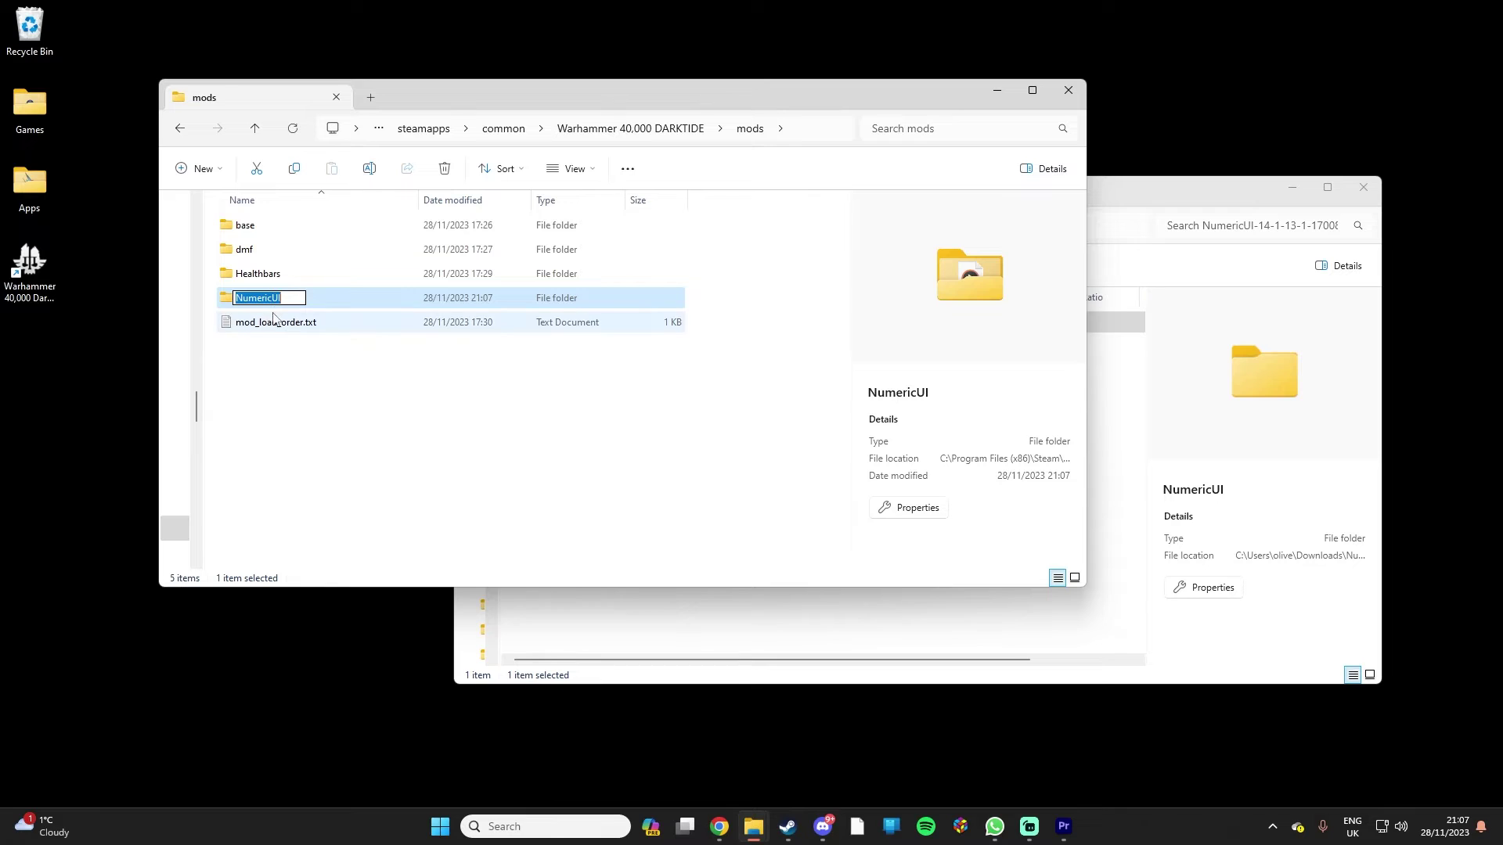
pyautogui.doubleClick(276, 323)
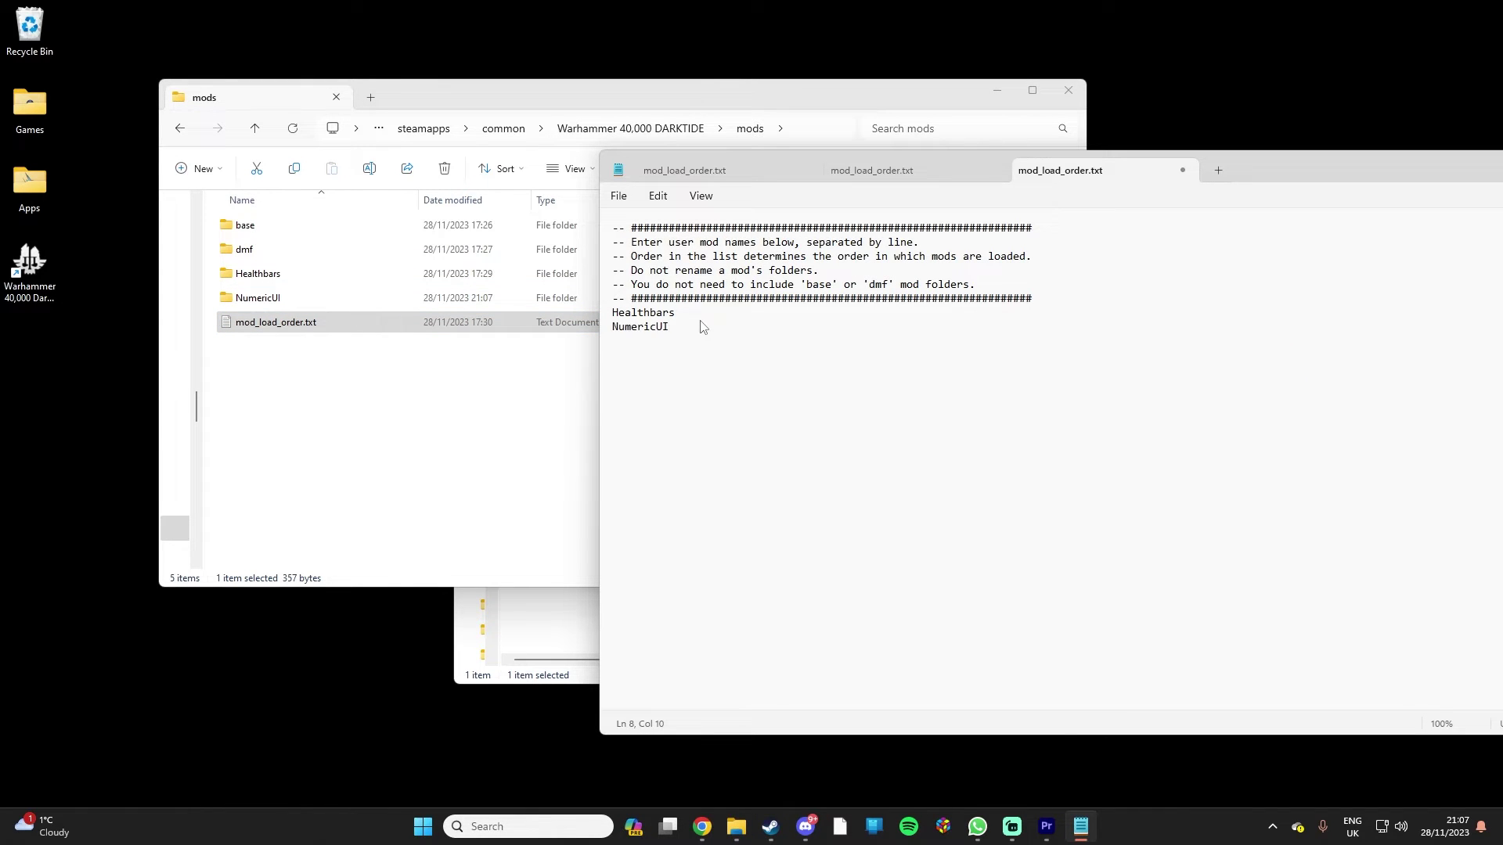
pyautogui.click(618, 196)
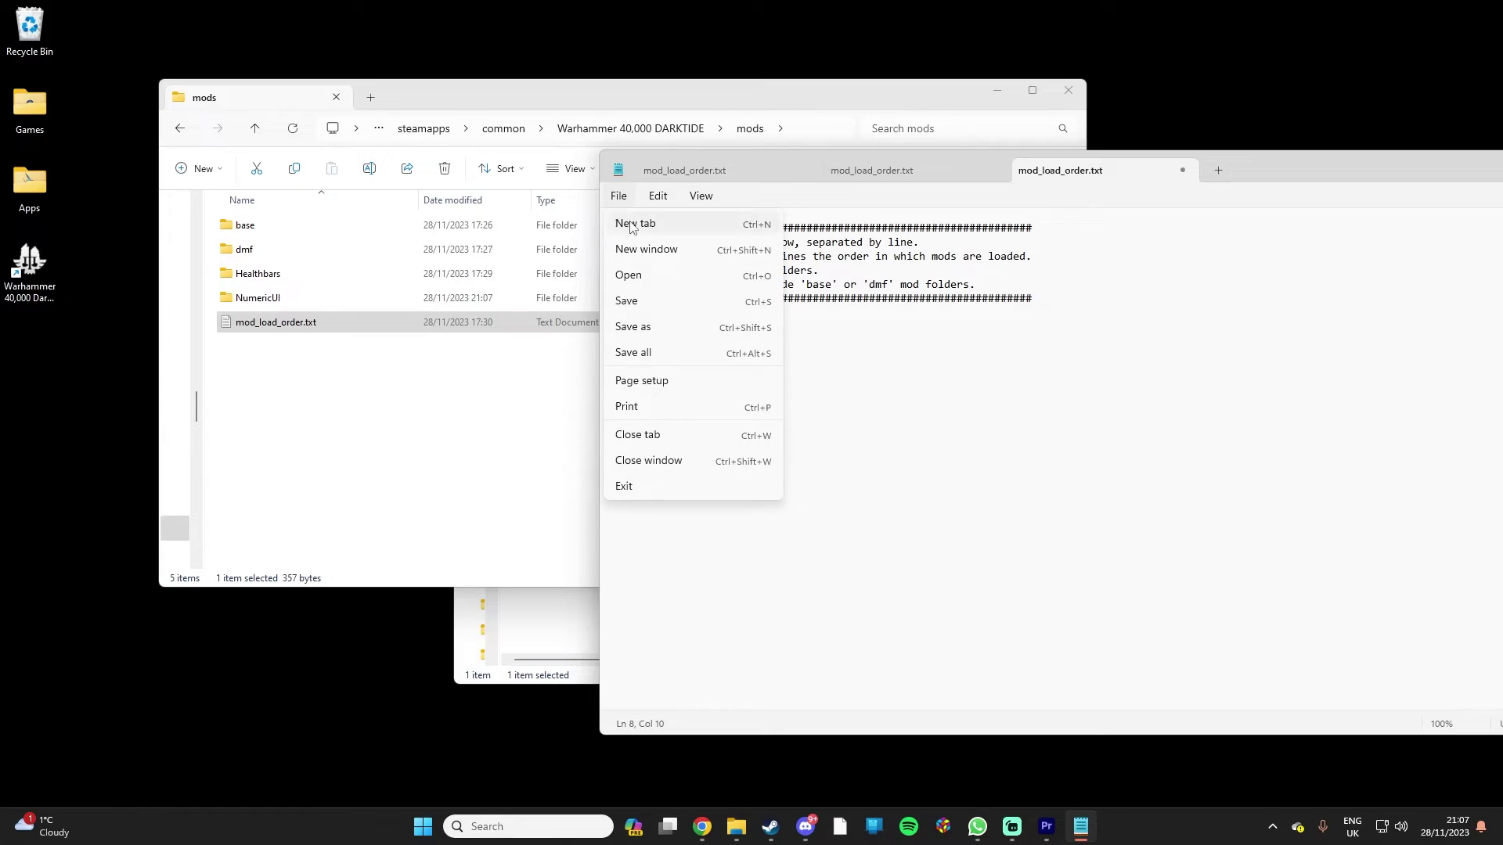
pyautogui.click(645, 311)
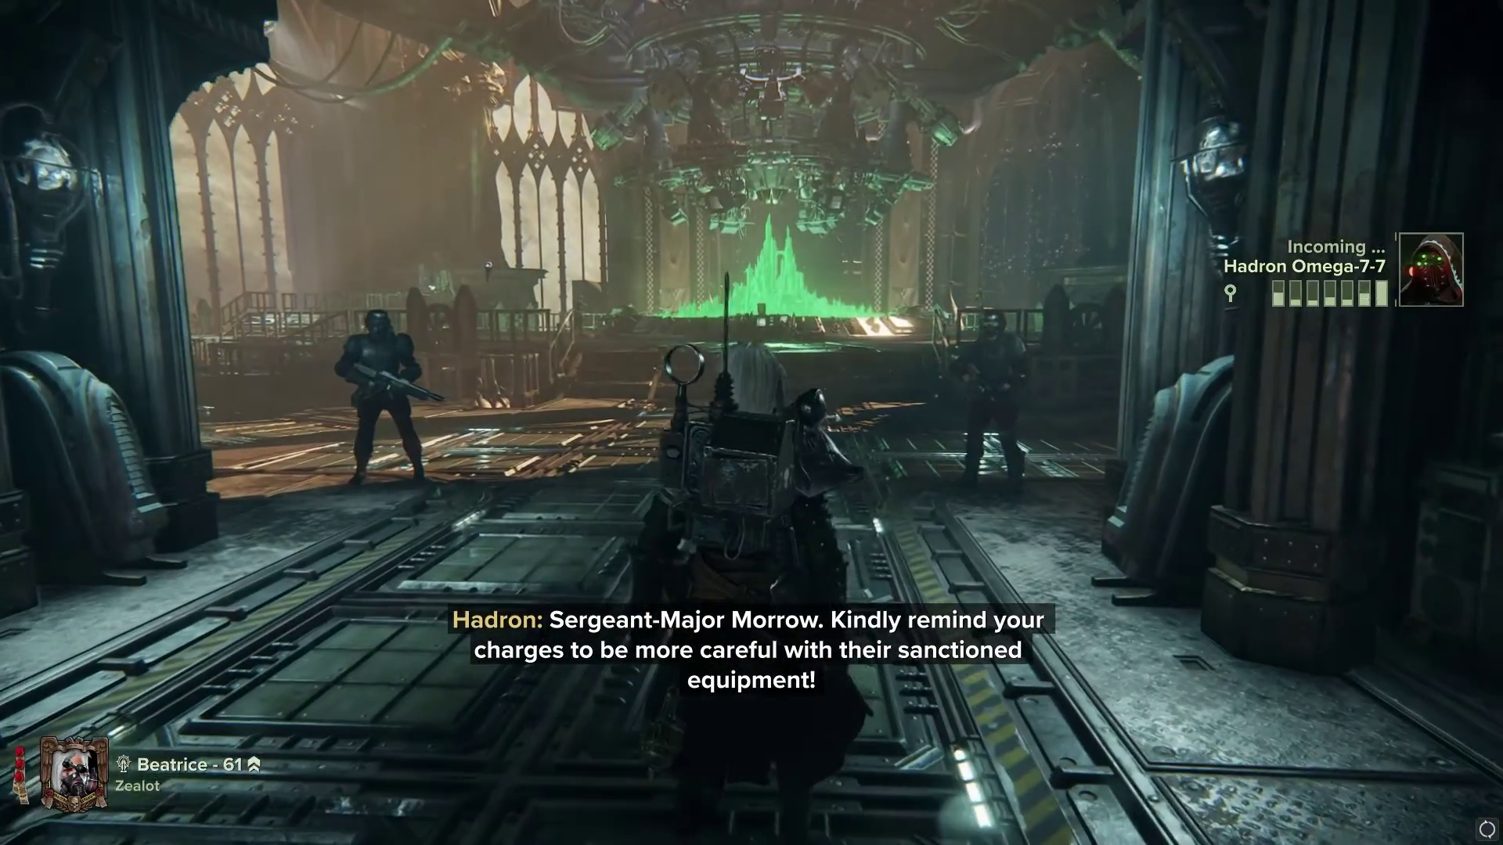
pyautogui.press('Escape')
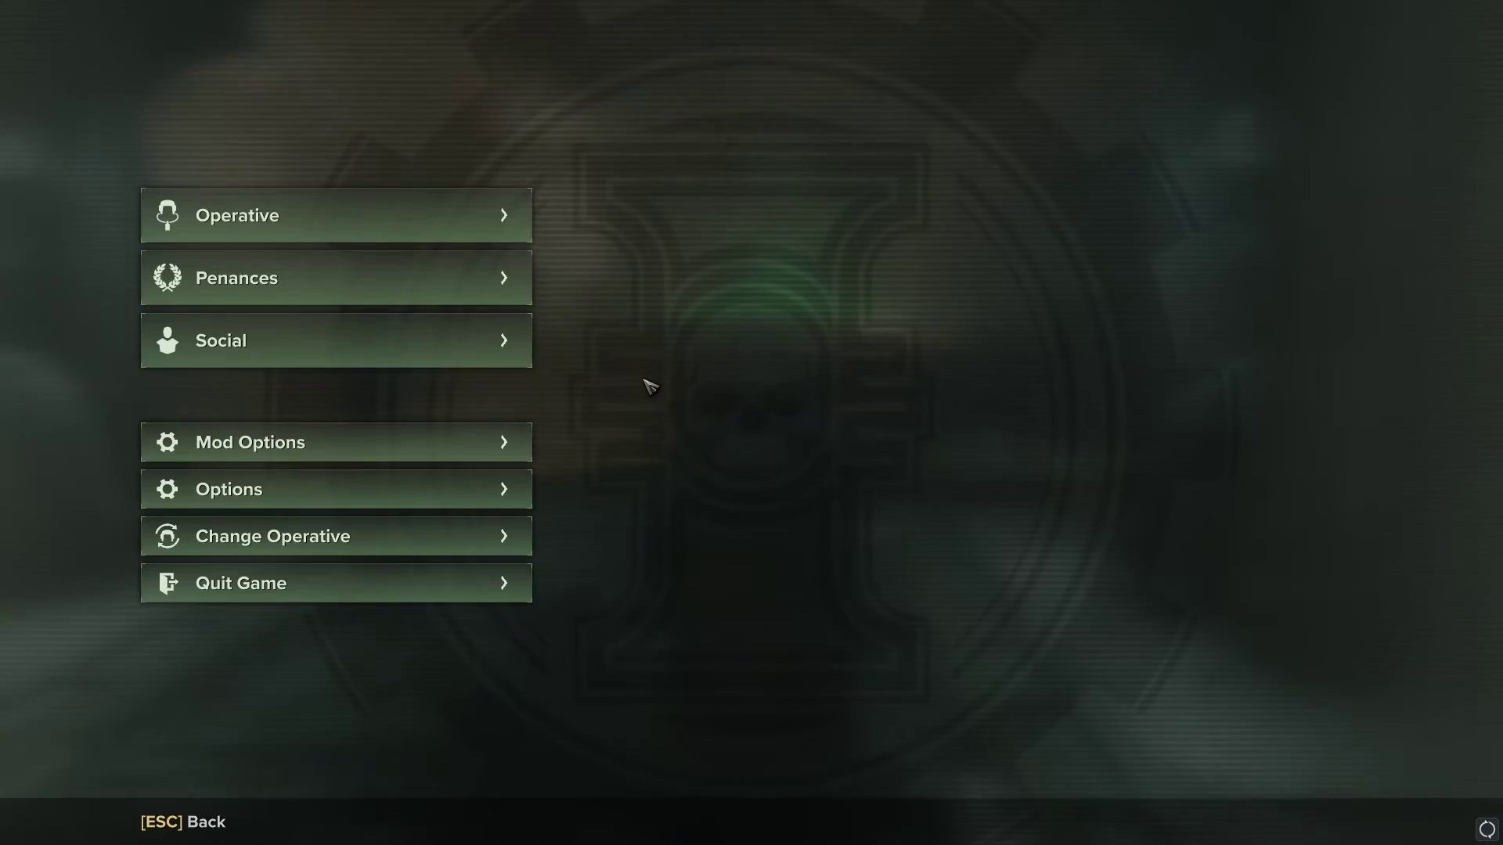
pyautogui.click(322, 440)
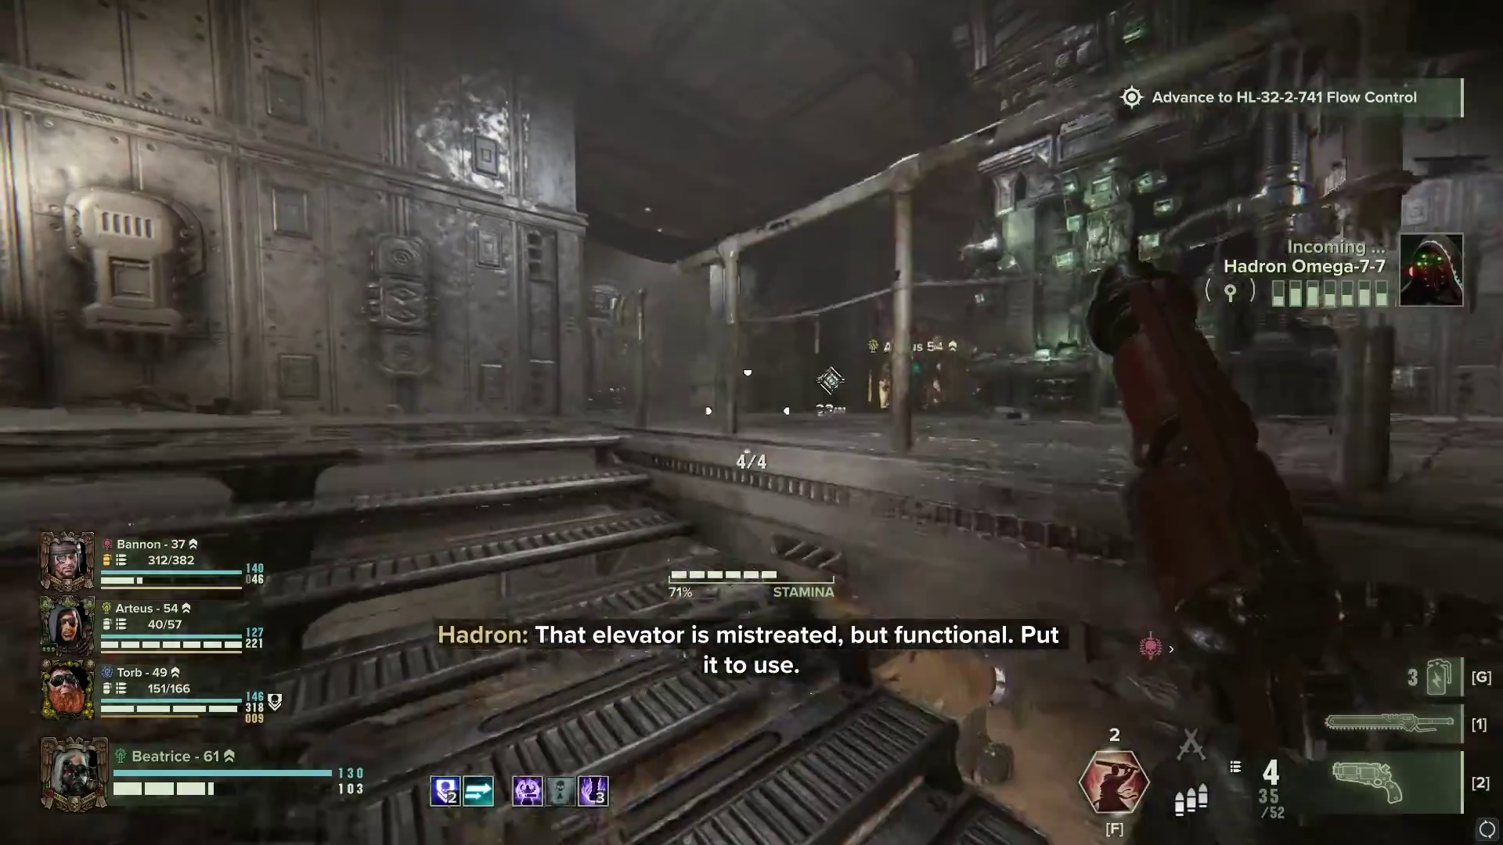
pyautogui.press('1')
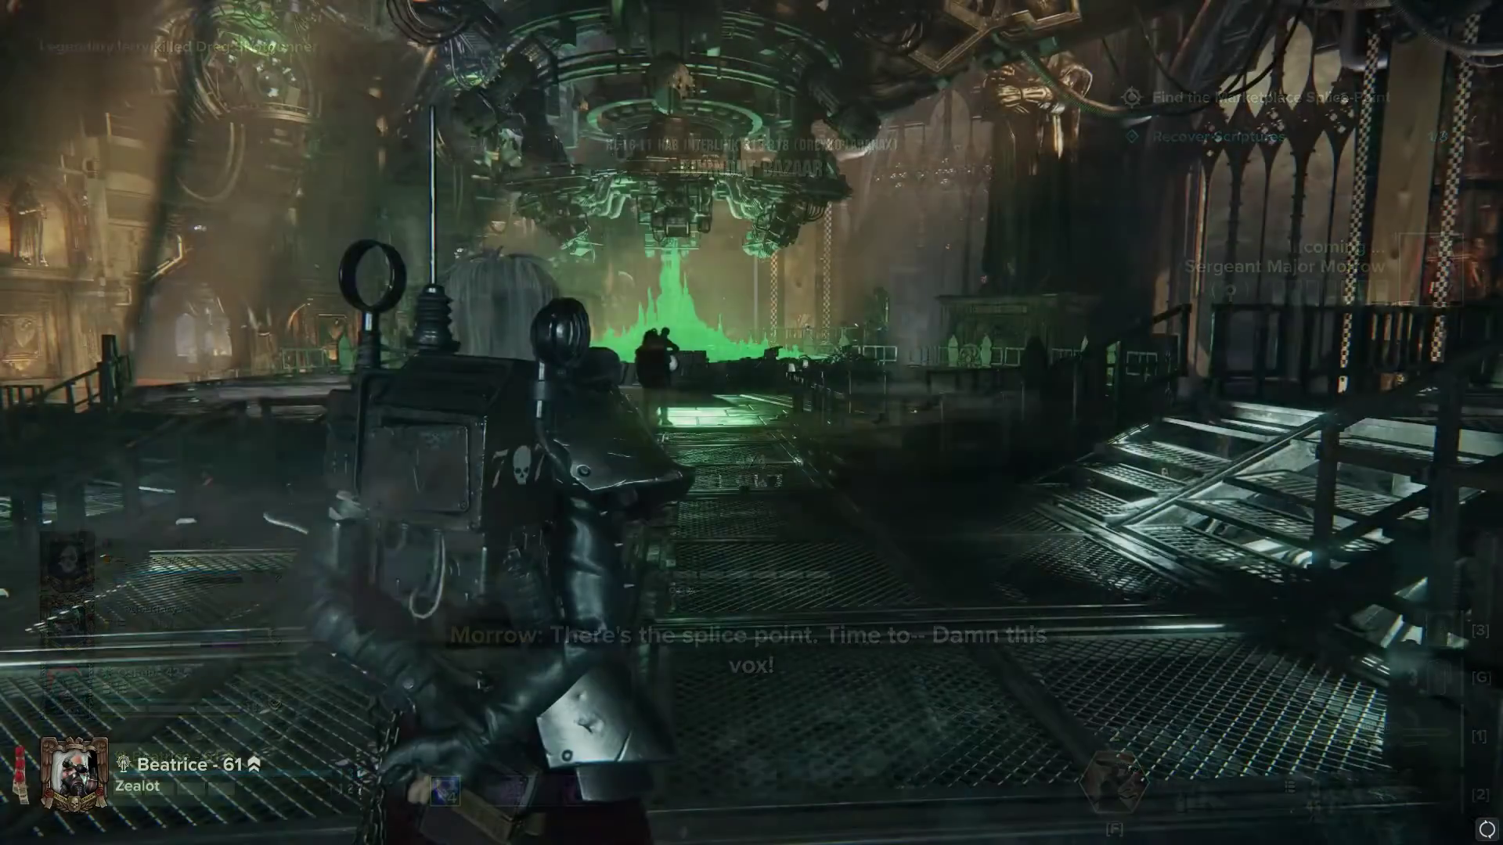
pyautogui.press('Escape')
pyautogui.click(286, 440)
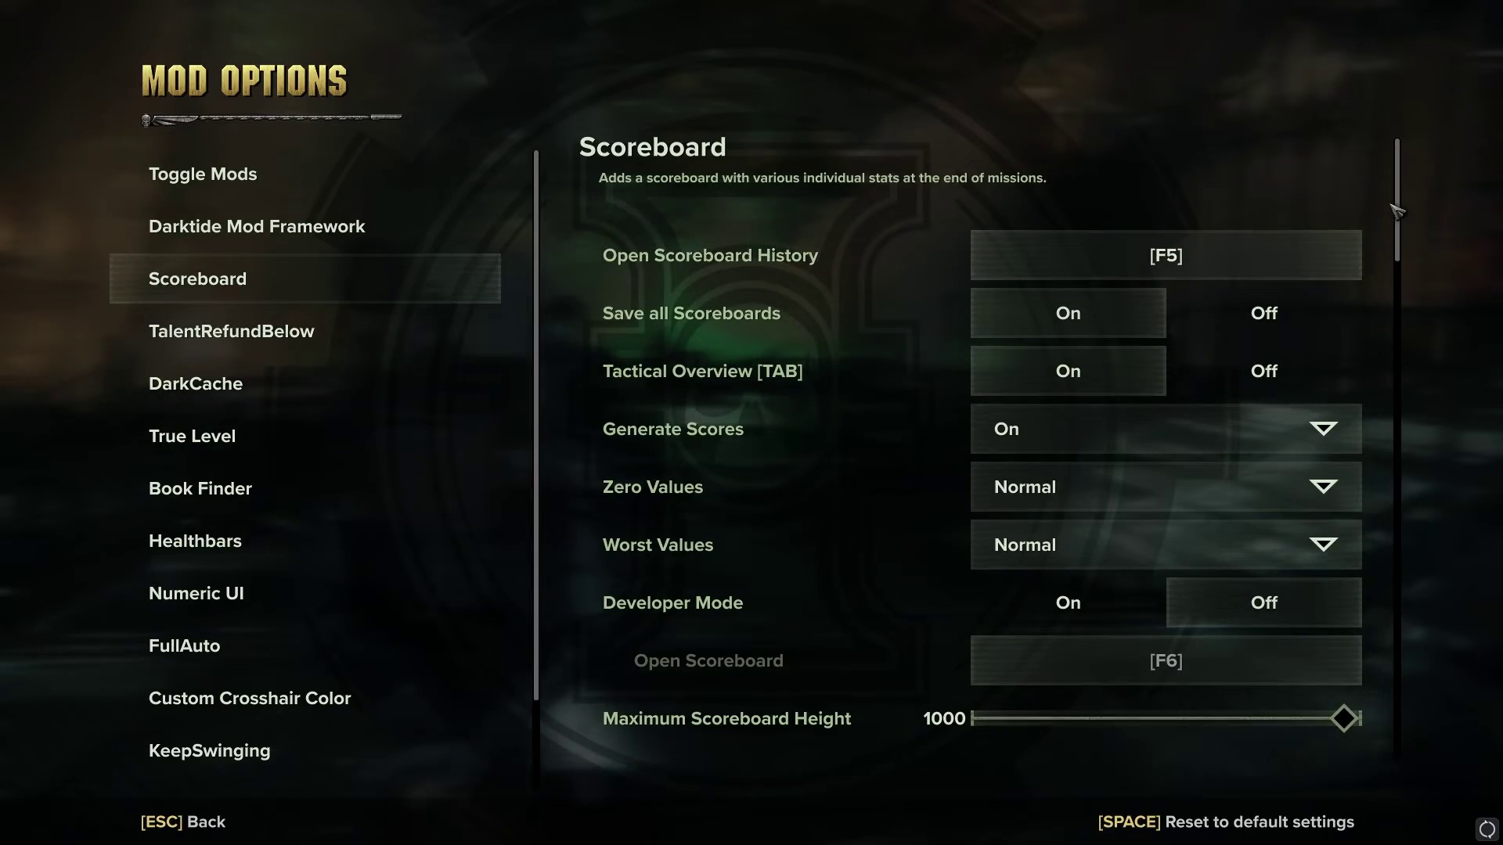
pyautogui.press('Escape')
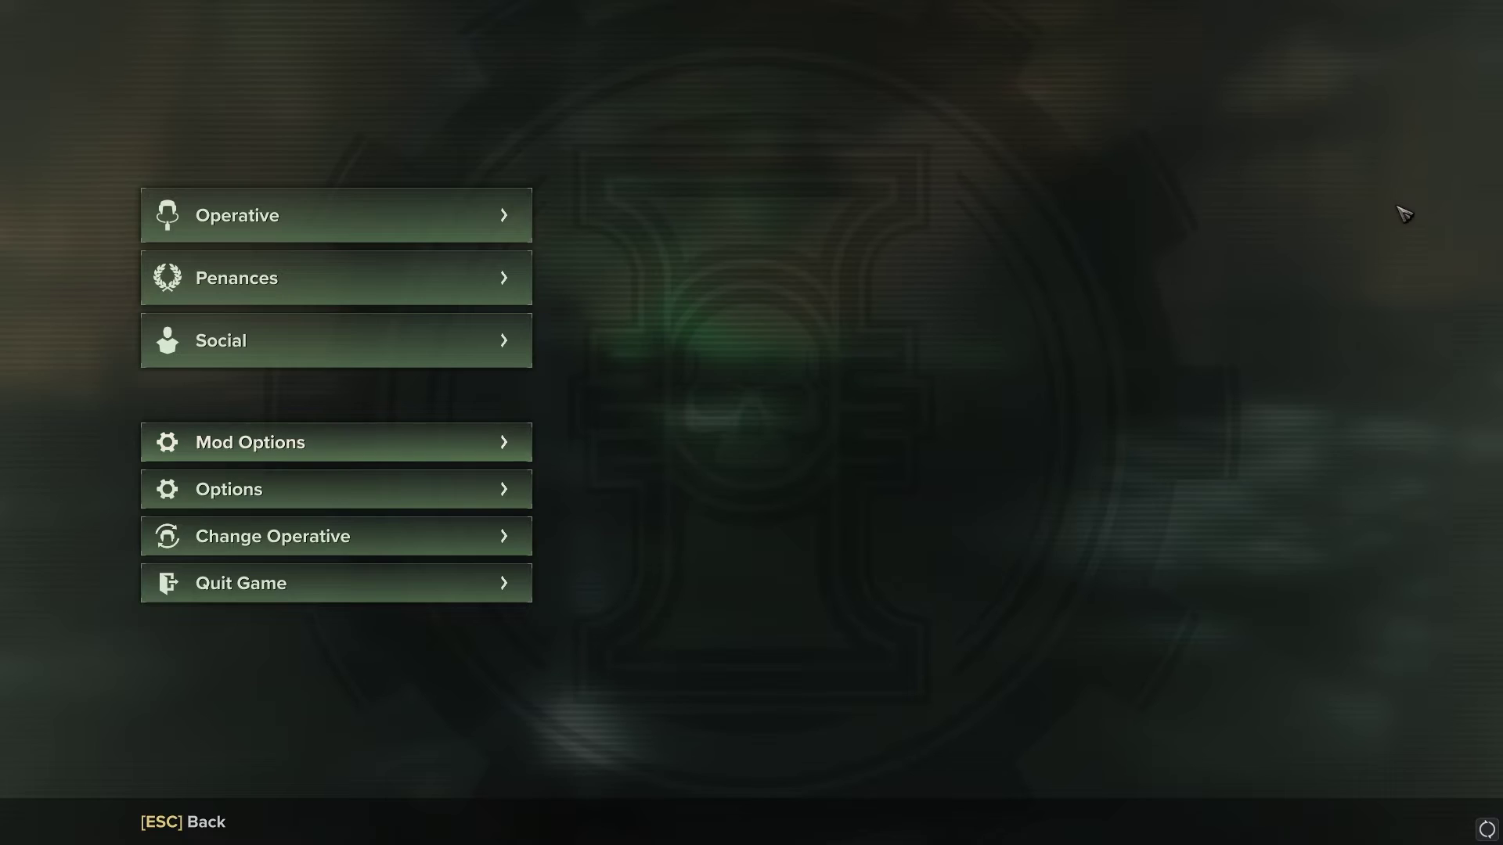
pyautogui.press('Escape')
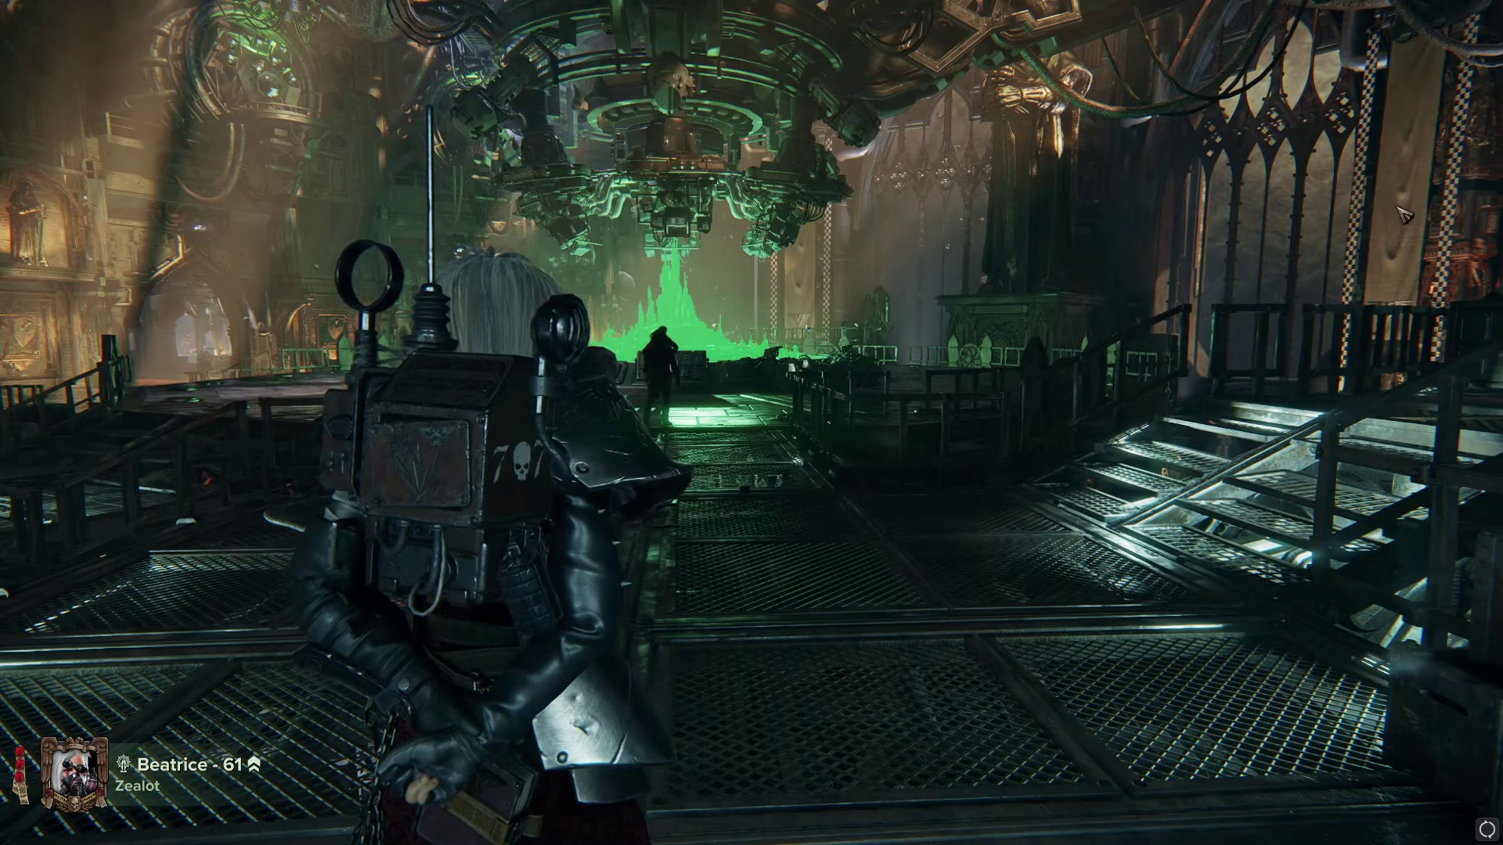
pyautogui.press('F6')
# View the scoreboards for Silo Cluster 18-66/a, Enclavum Baross and both Mercantile HL-70-04 missions
pyautogui.click(414, 227)
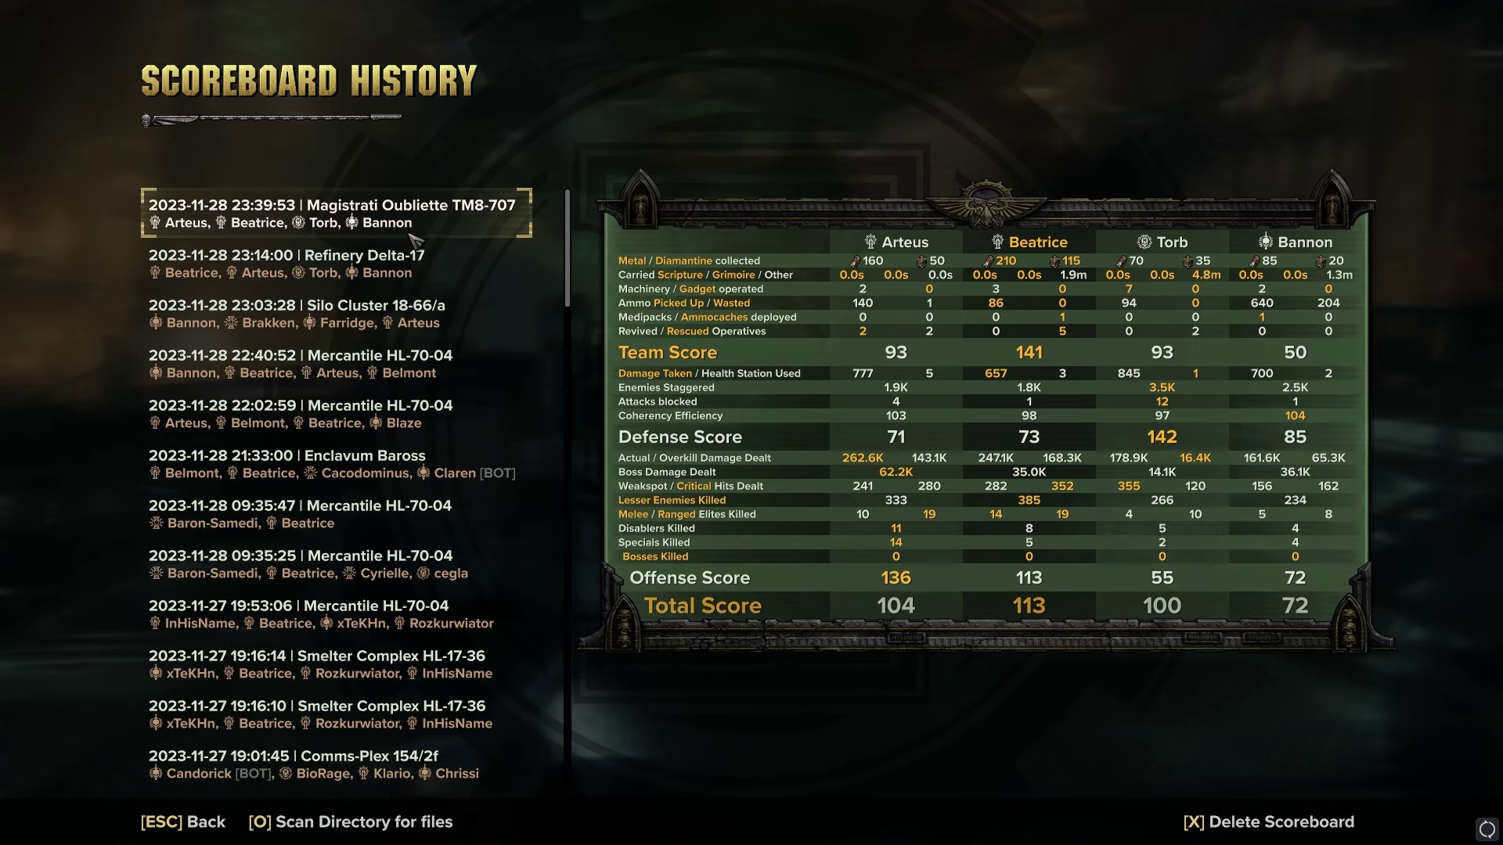
pyautogui.click(364, 315)
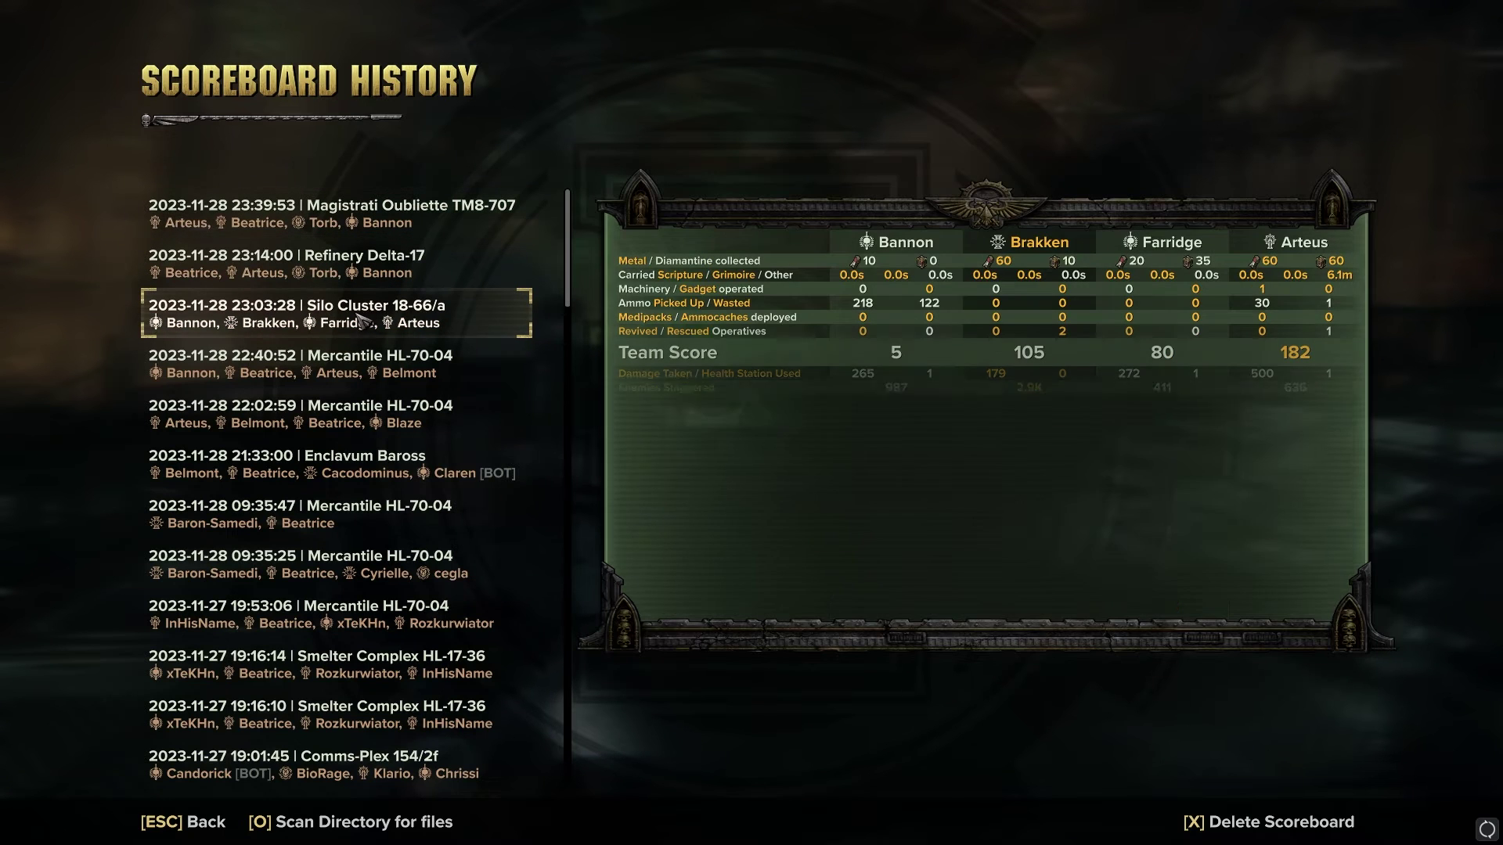
pyautogui.click(336, 410)
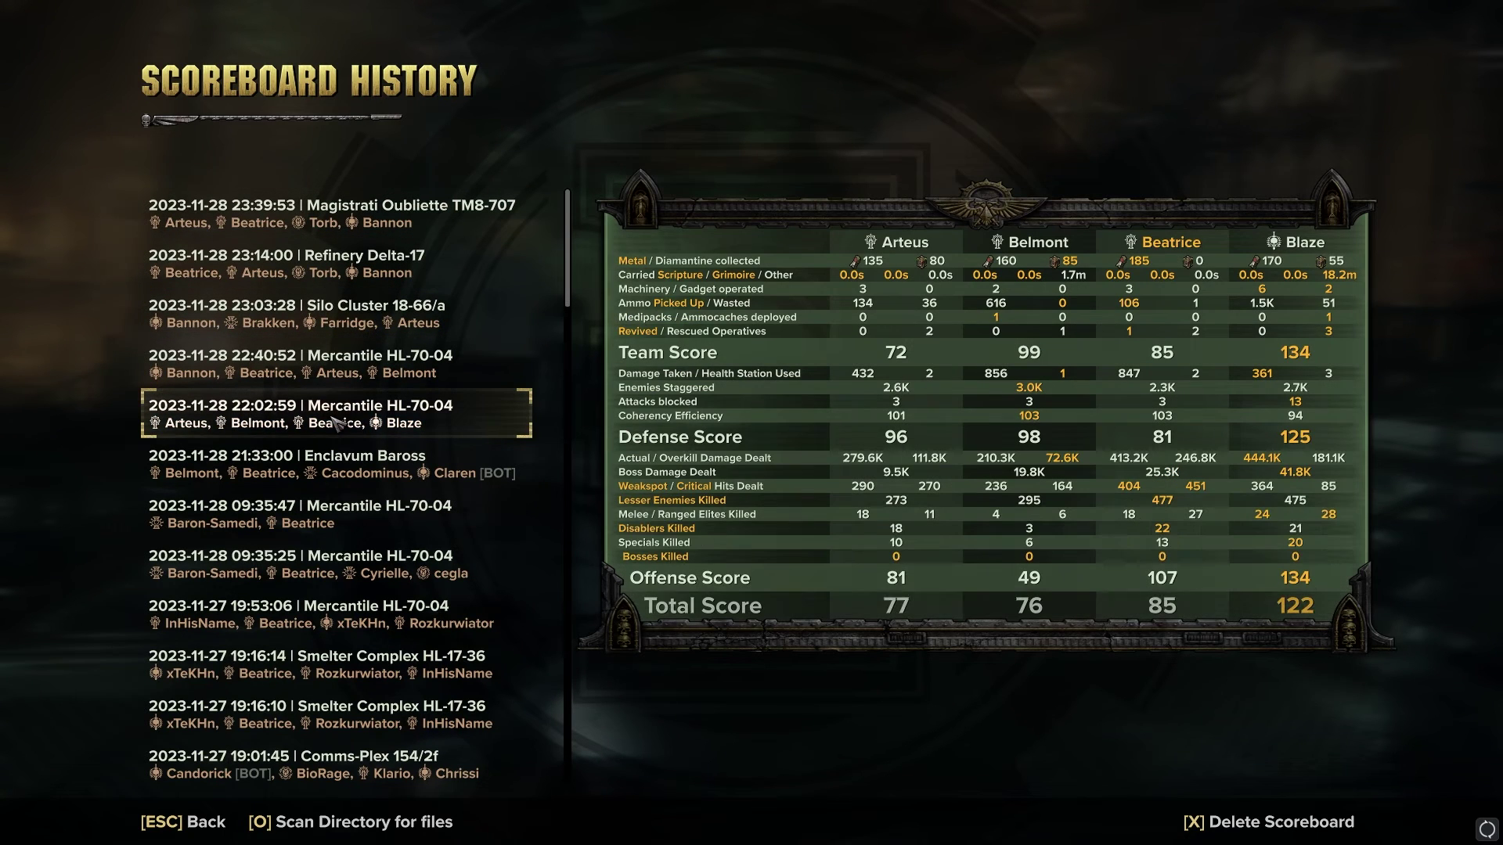
pyautogui.click(323, 469)
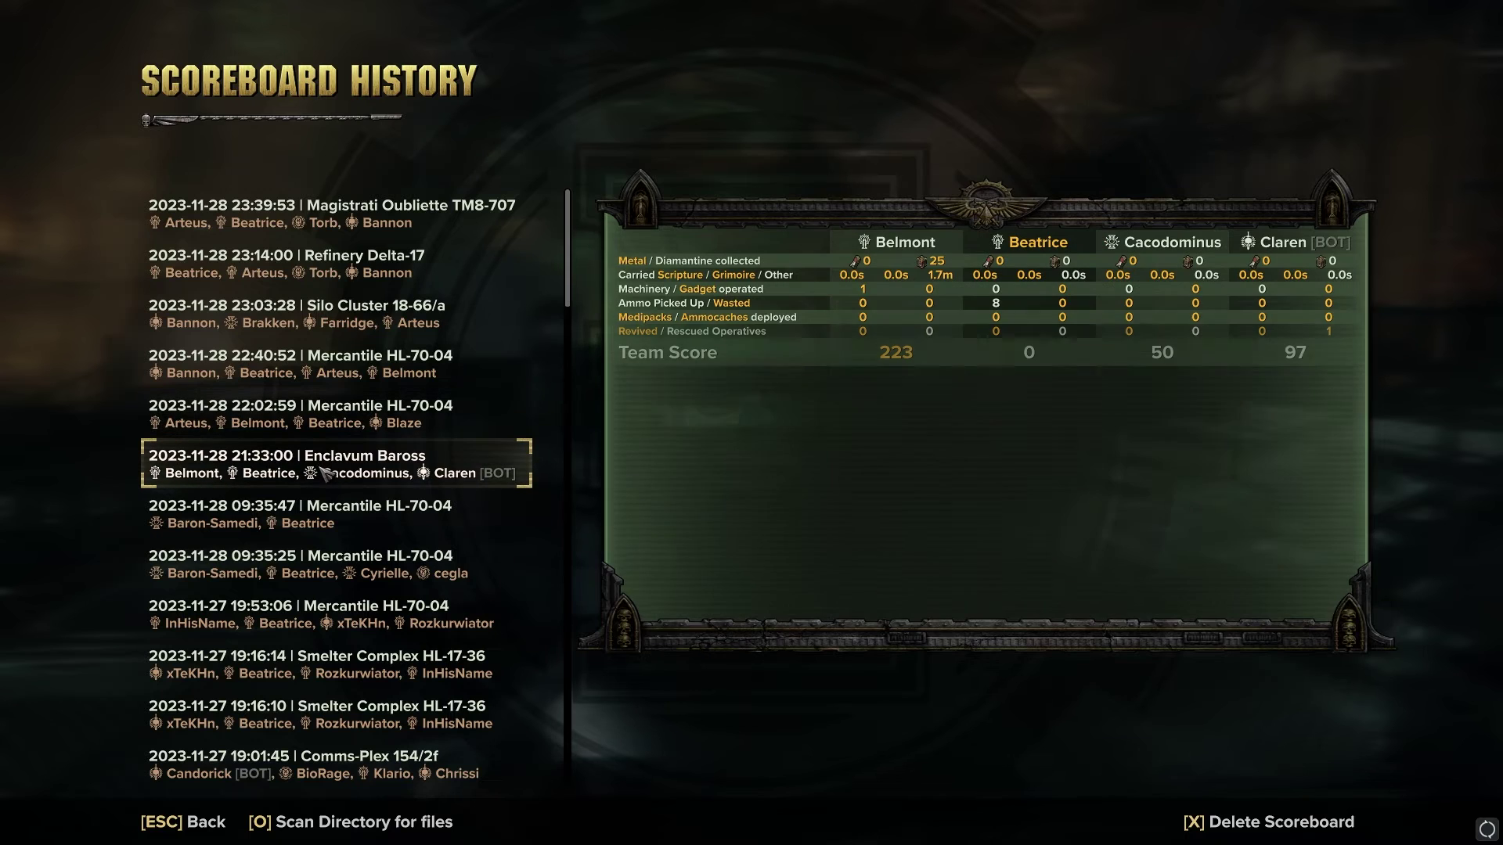
pyautogui.click(294, 515)
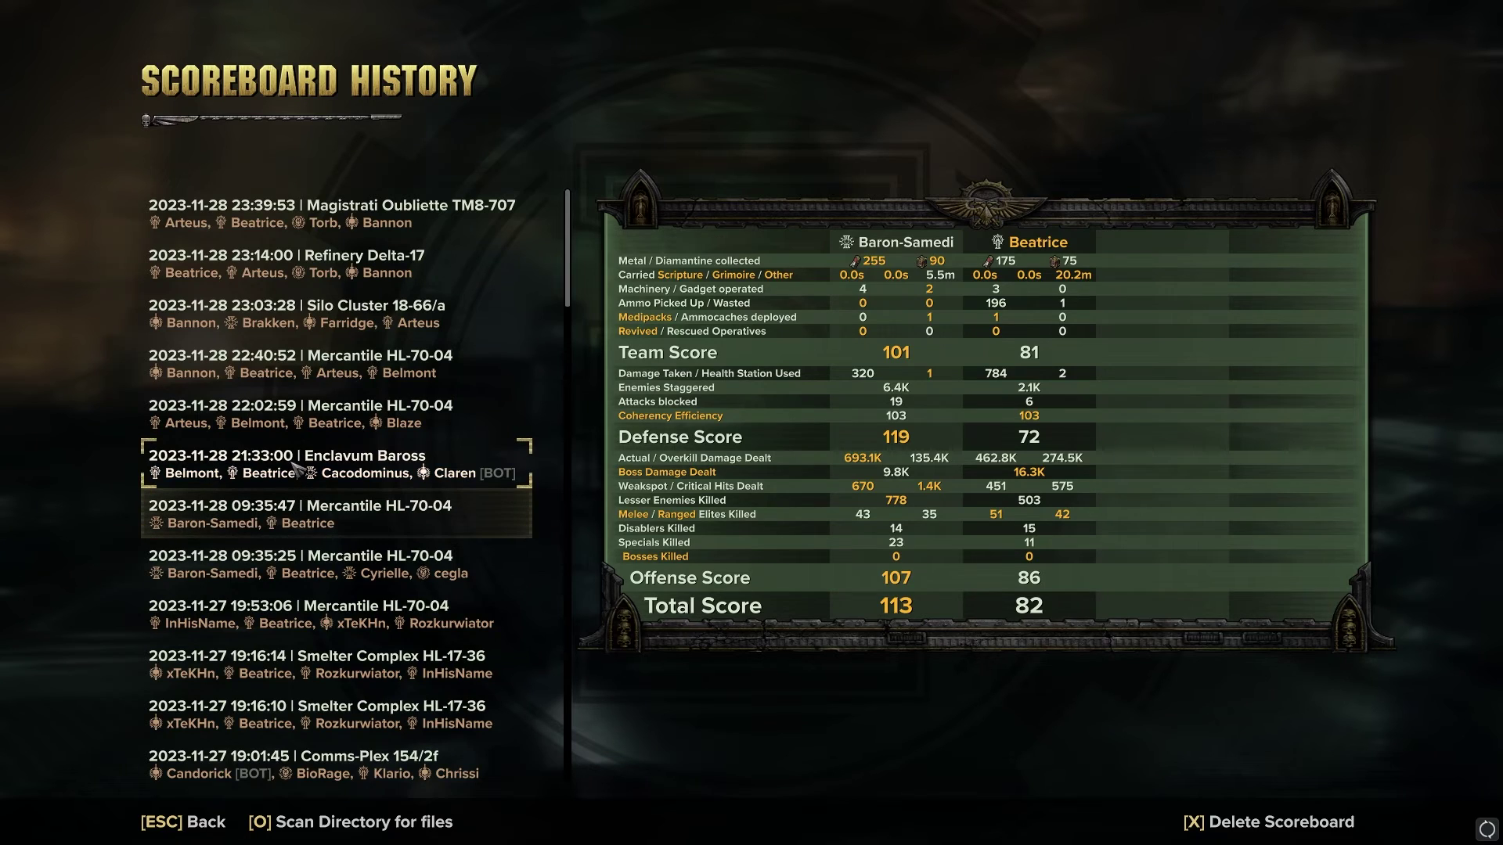
pyautogui.click(299, 422)
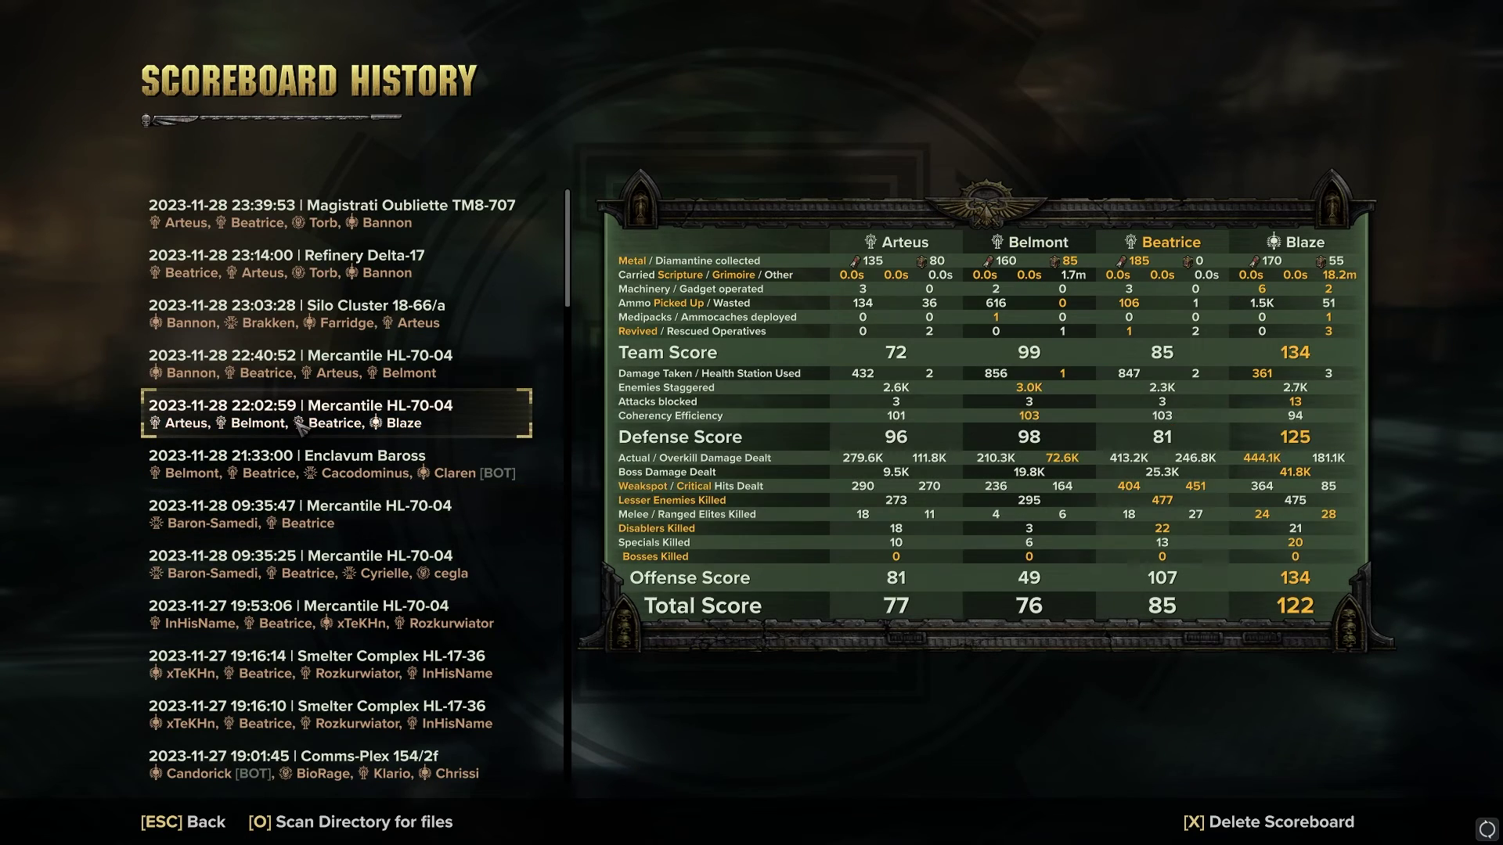